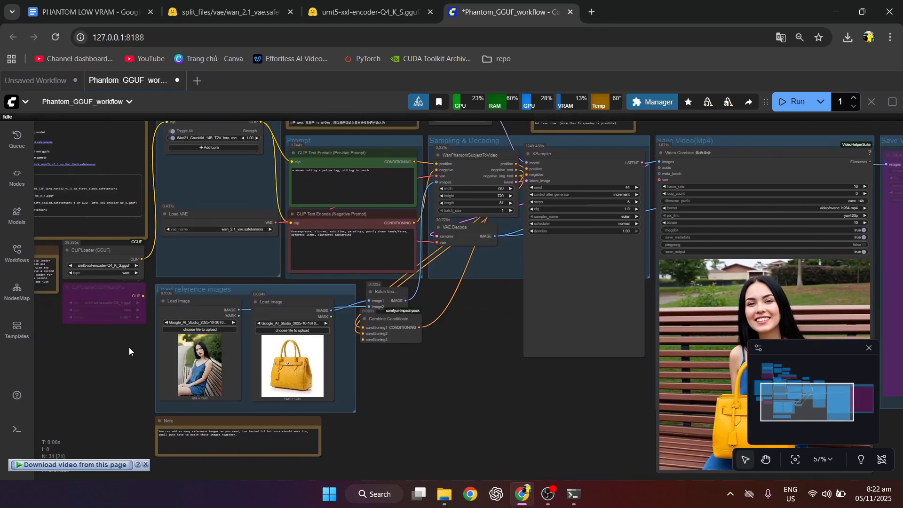
left_click(177, 331)
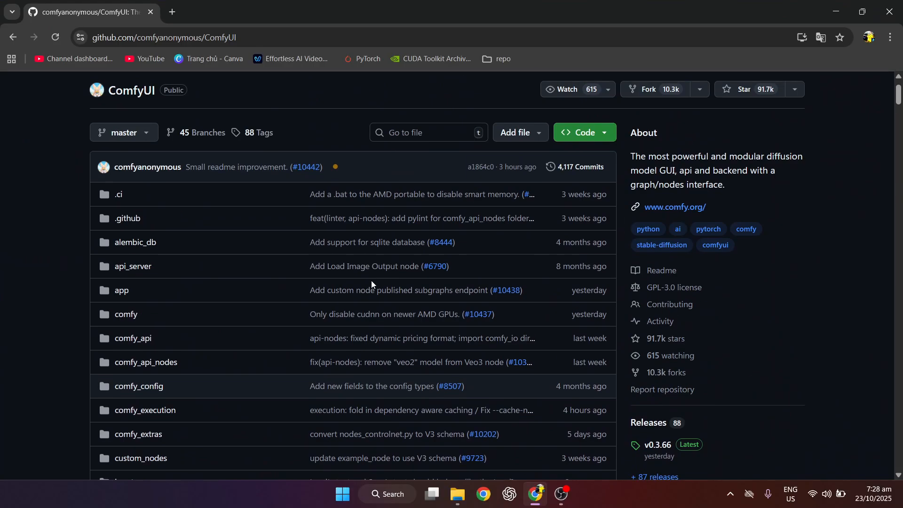
Download ComfyUI_windows_portable_nvidia.7z from the assets of the v0.3.66 release in the ComfyUI GitHub repository
scroll(371, 280, "up", 2)
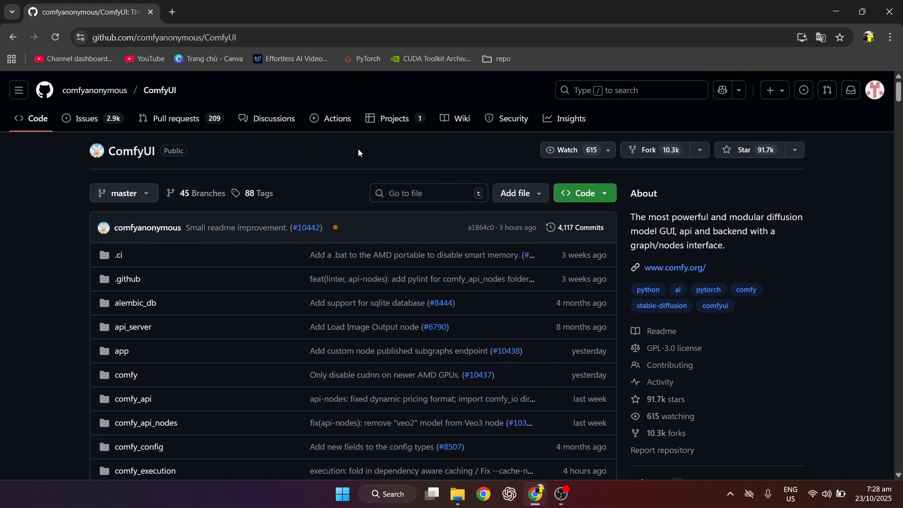
scroll(685, 270, "down", 2)
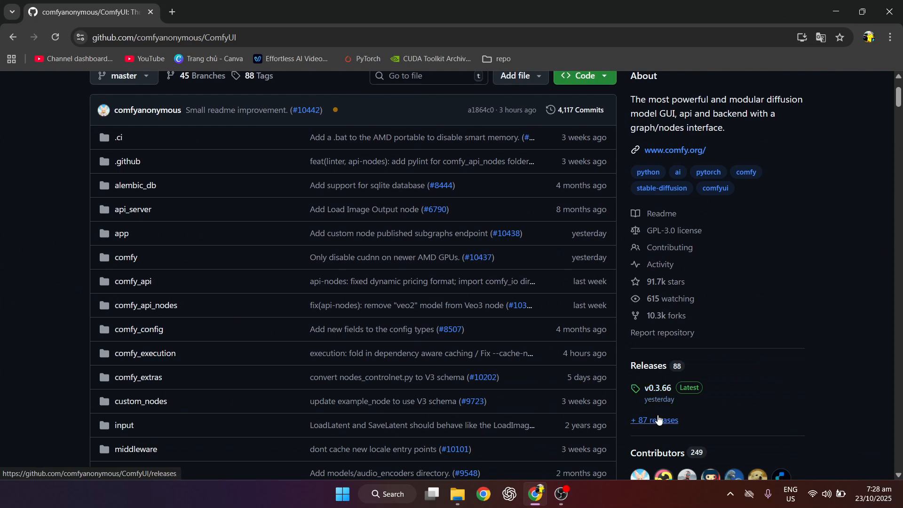
left_click(658, 379)
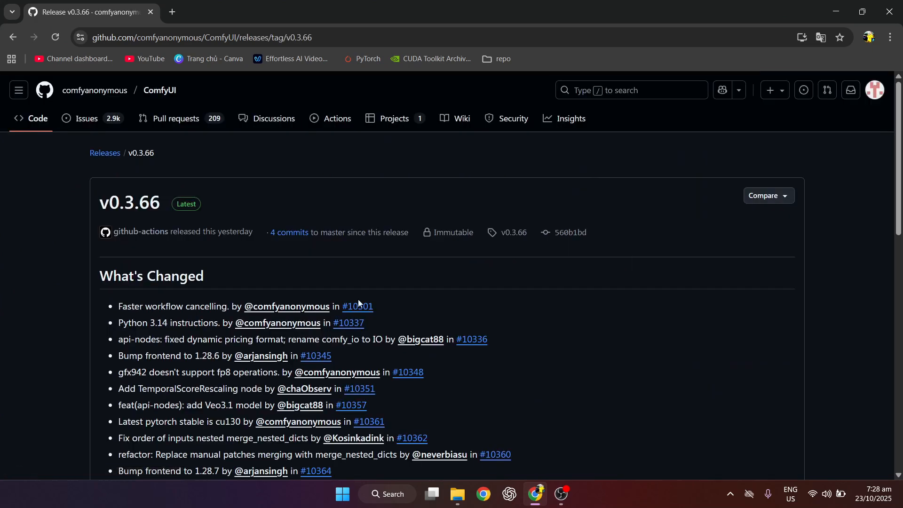
scroll(91, 280, "down", 15)
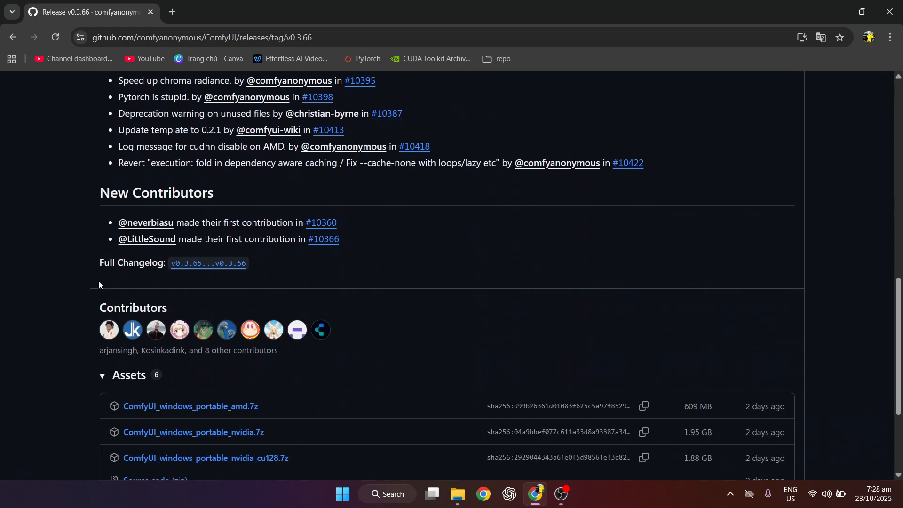
scroll(100, 282, "down", 1)
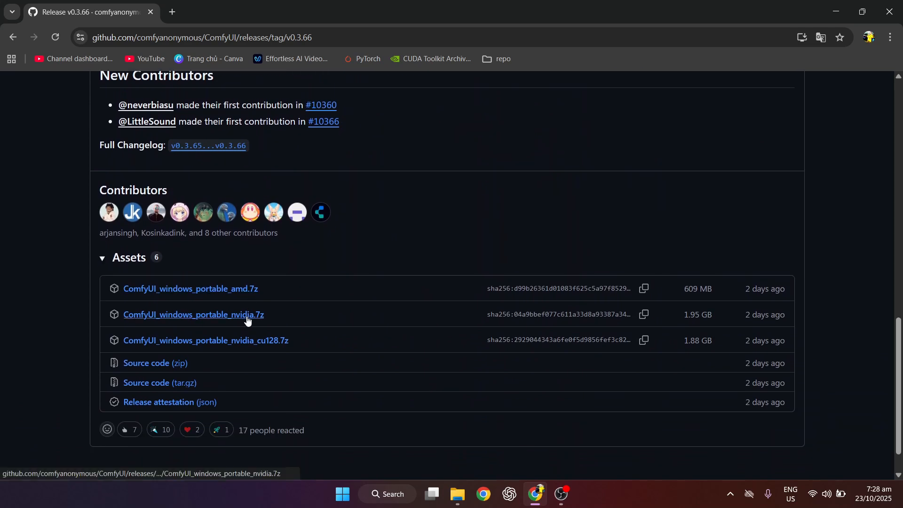
left_click(247, 320)
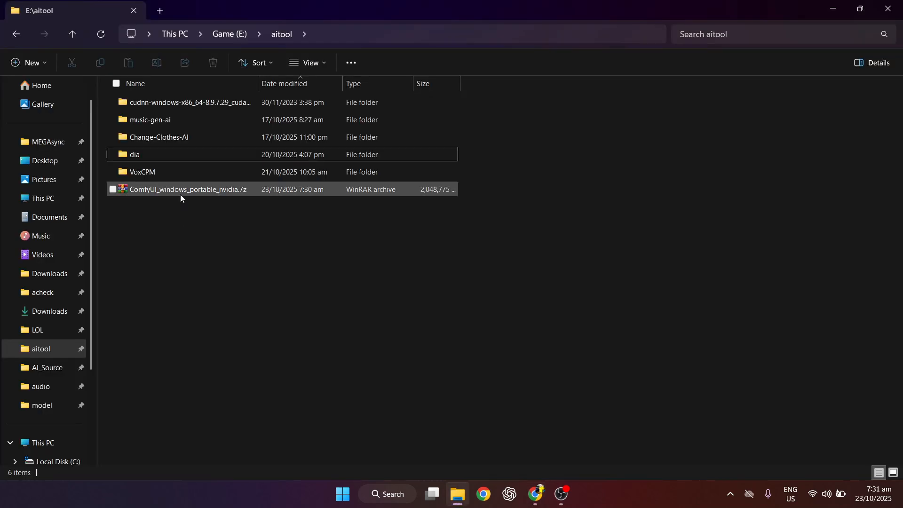
Extract ComfyUI_windows_portable_nvidia.7z into the aitool folder with 7-Zip and open the extracted ComfyUI_windows_portable folder
left_click(180, 191)
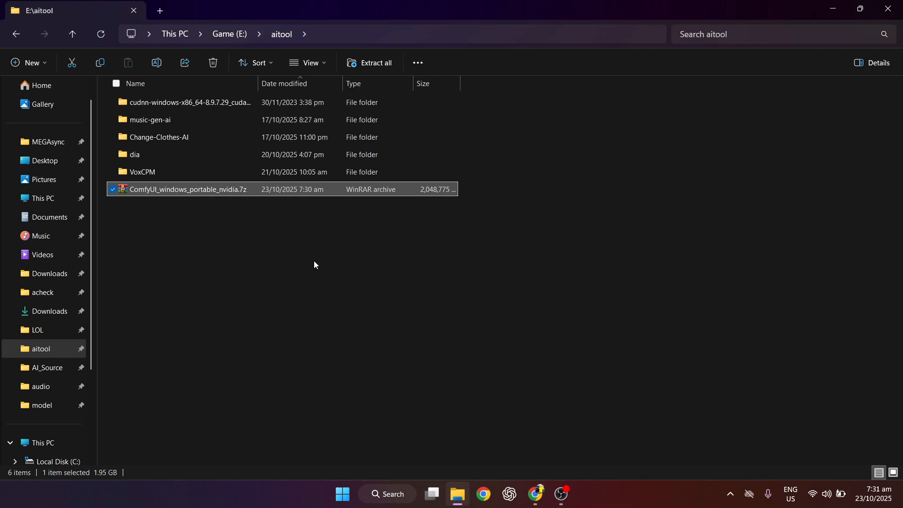
right_click(192, 189)
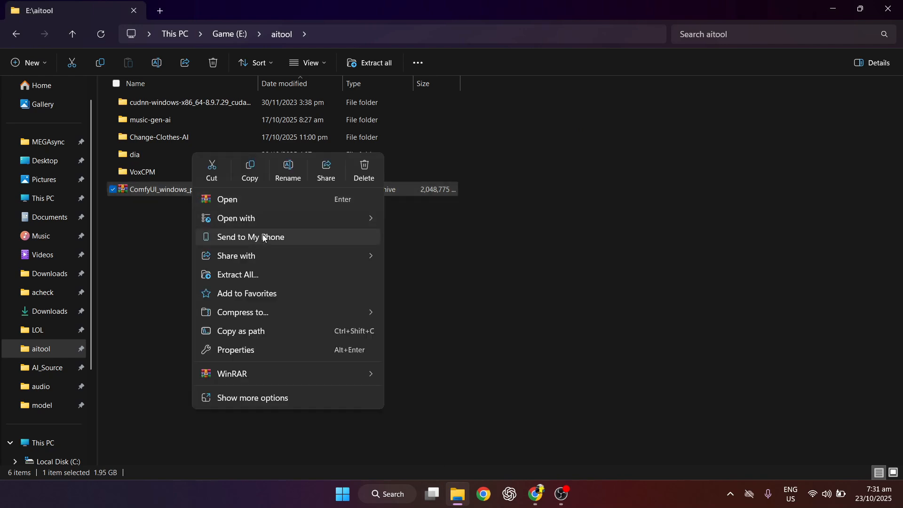
left_click(254, 398)
mouse_move(369, 269)
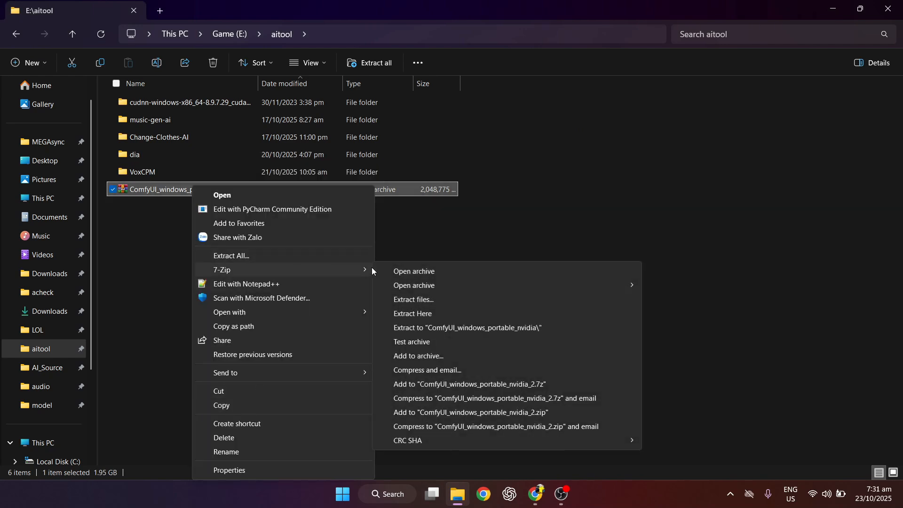
left_click(438, 314)
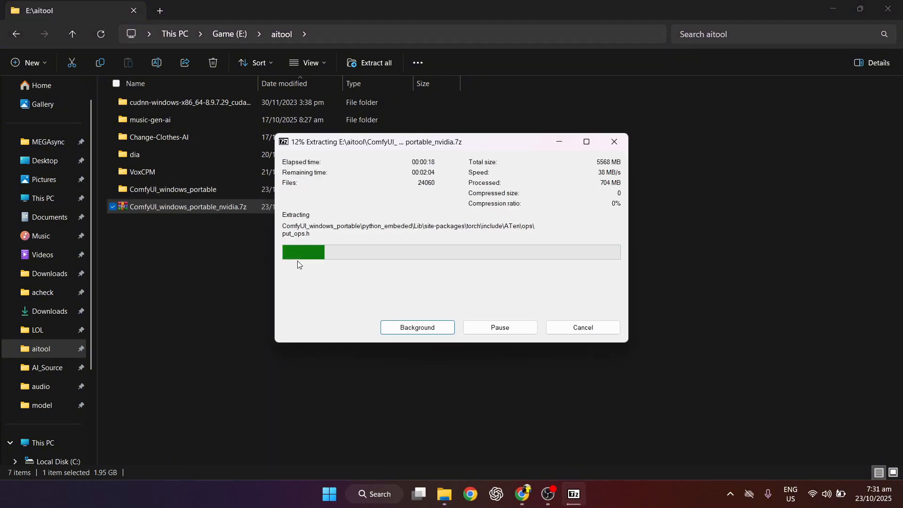
double_click(187, 189)
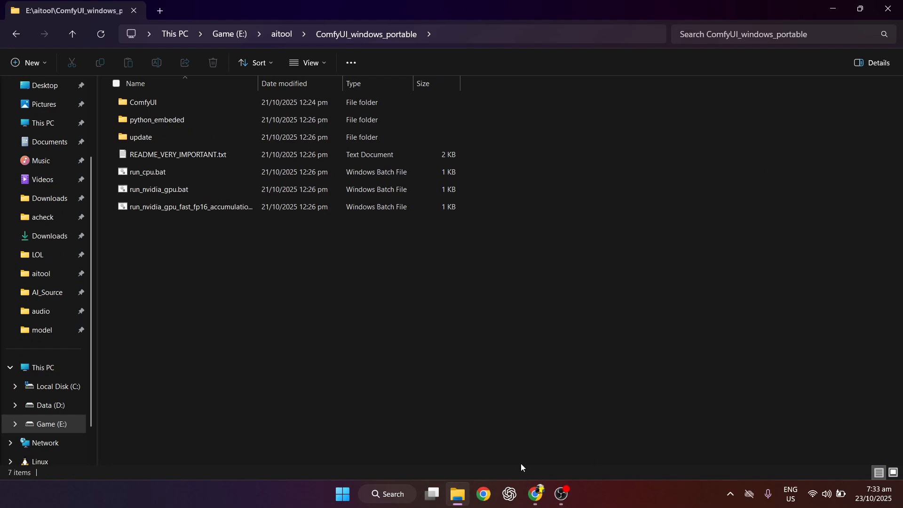
Switch to Chrome and open the Comfy-Org/ComfyUI-Manager GitHub repository at its installation instructions
left_click(536, 495)
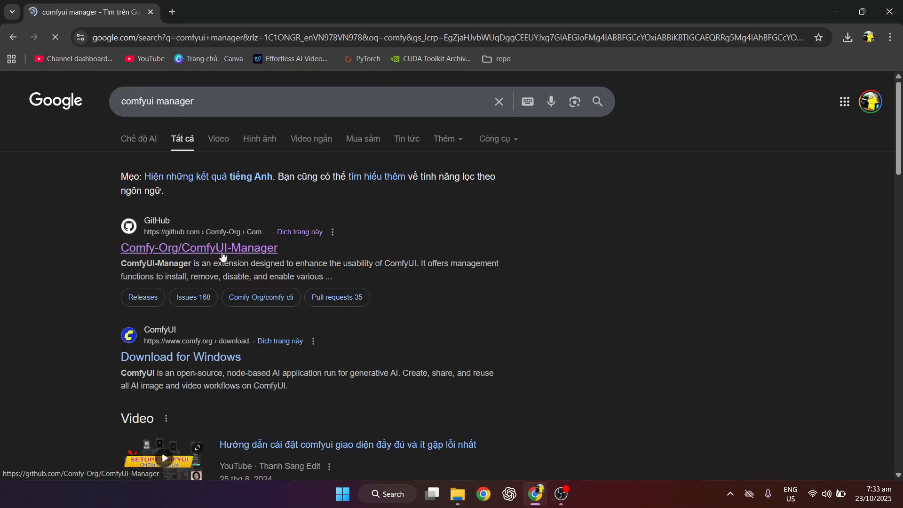
left_click(198, 226)
scroll(63, 197, "down", 15)
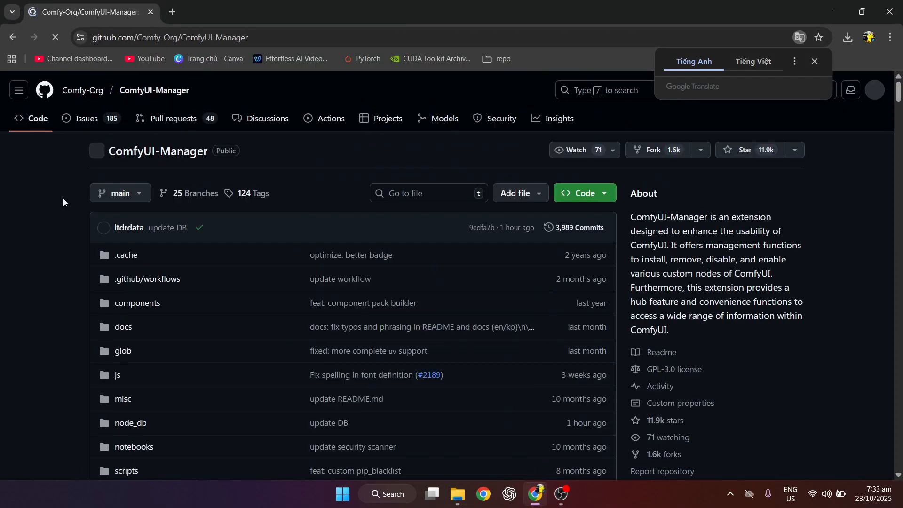
scroll(63, 198, "down", 10)
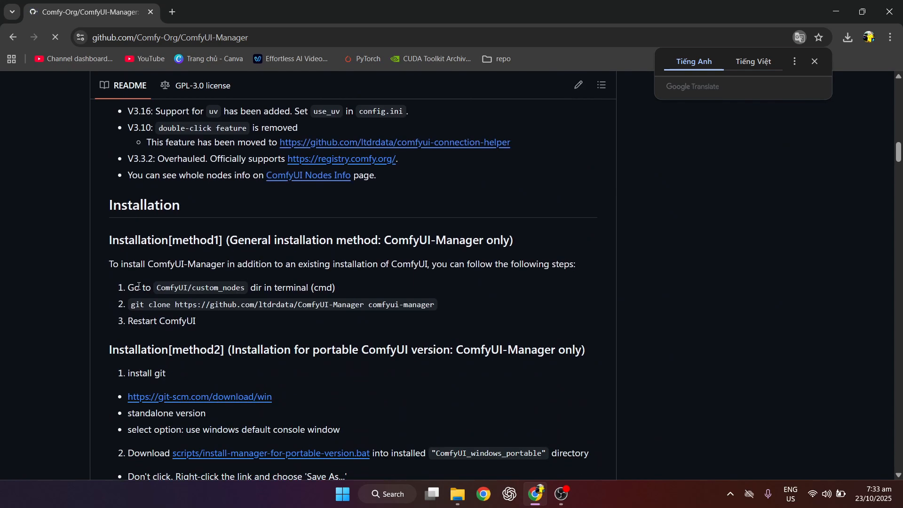
Open Command Prompt and switch to the E: drive
left_click(390, 493)
type("cmd")
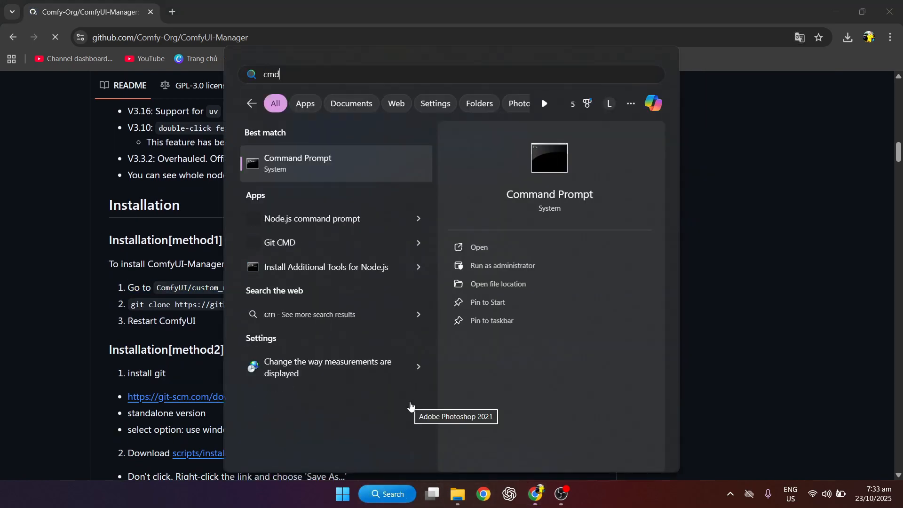
left_click(323, 156)
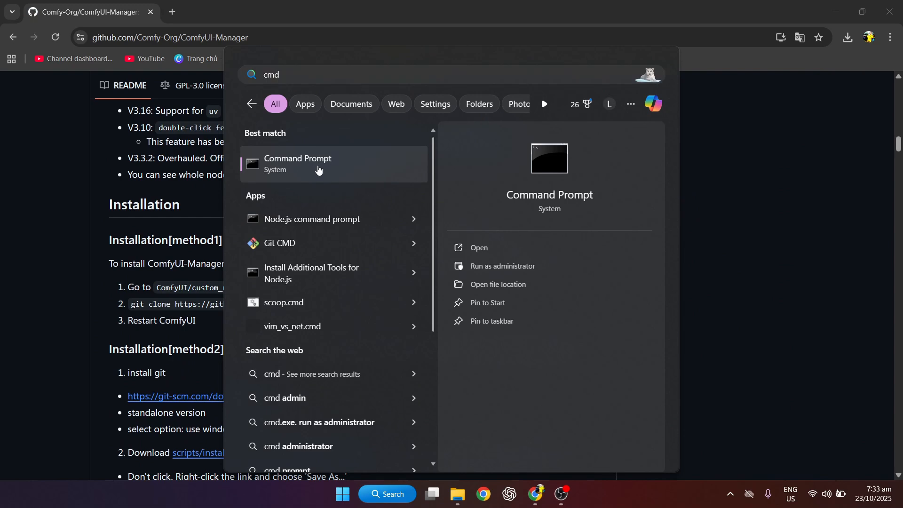
type("e")
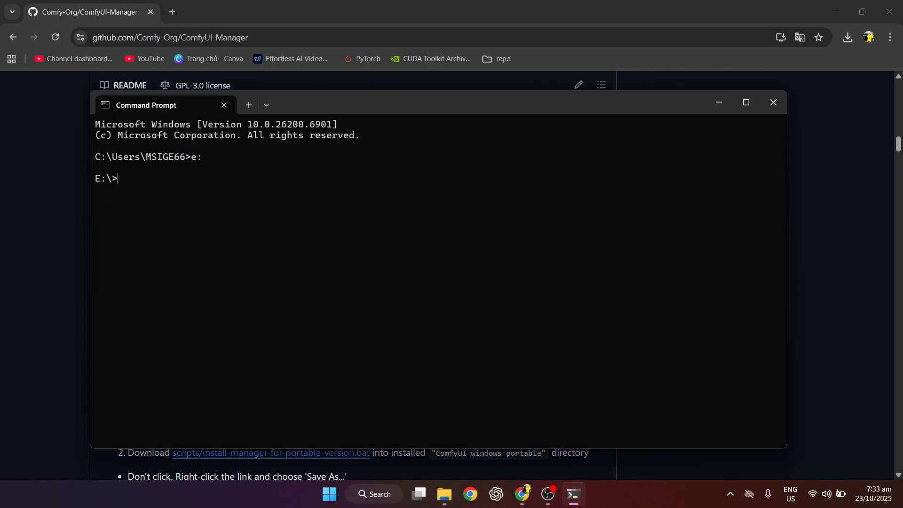
Change the Command Prompt directory to E:\aitool\ComfyUI_windows_portable\ComfyUI\custom_nodes, taking the path from File Explorer
left_click(452, 496)
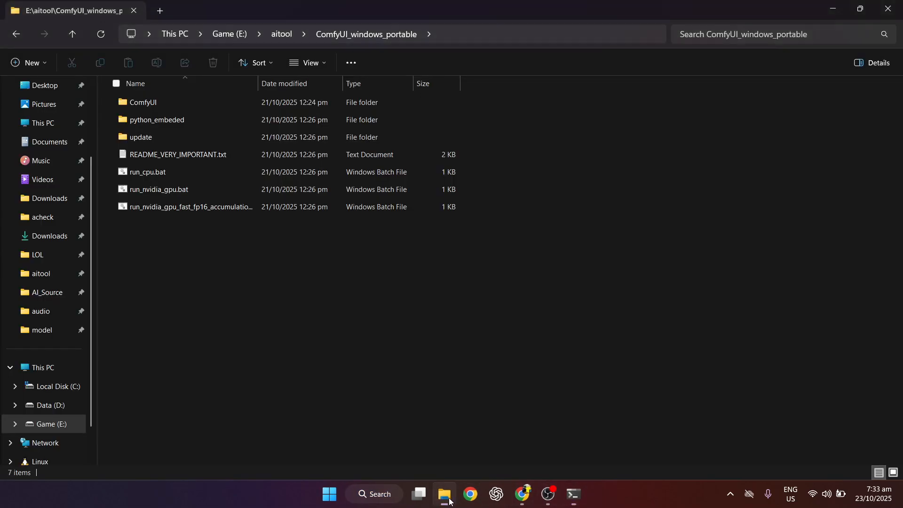
double_click(141, 101)
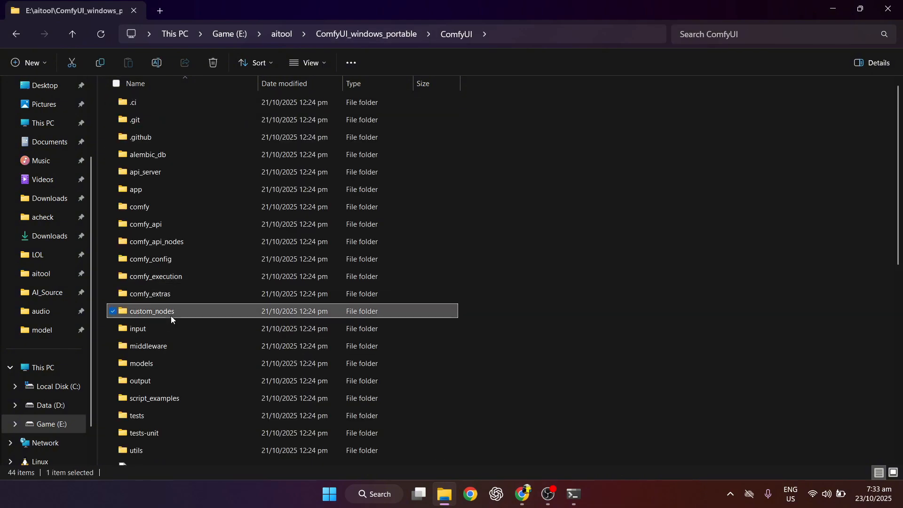
double_click(162, 311)
key("alt+d")
key("alt+Tab")
type("E:\\aitool\\ComfyUI_windows_portable\\ComfyUI\\custom_nodes")
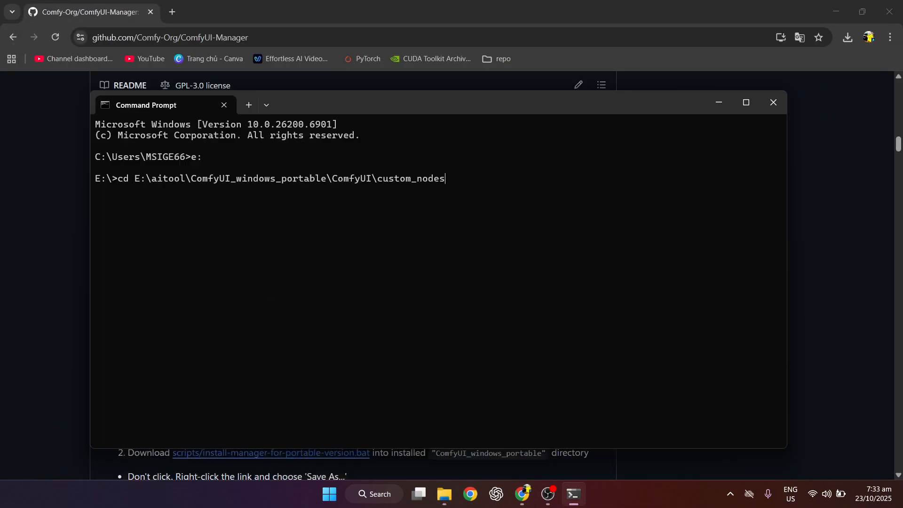
key("Return")
Copy the method 1 git clone command from the ComfyUI-Manager README and run it in Command Prompt
left_click(25, 255)
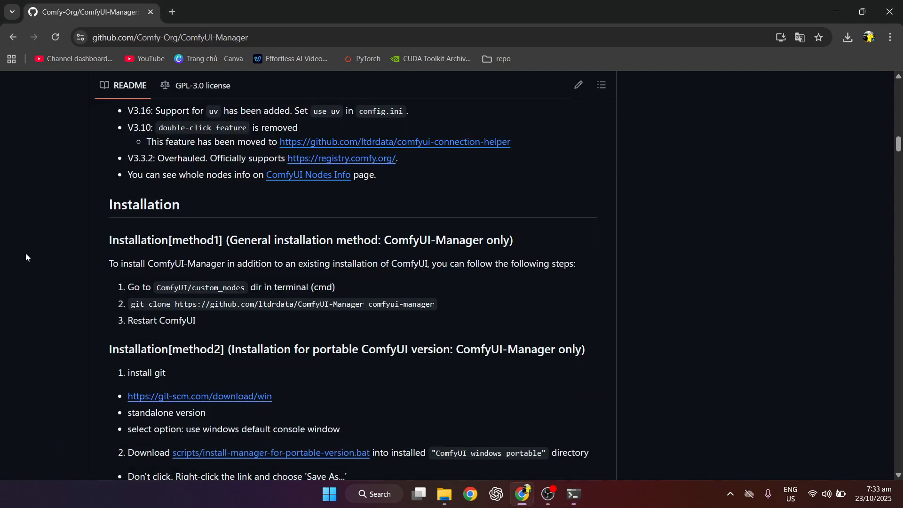
left_click_drag(142, 302, 464, 305)
key("ctrl+c")
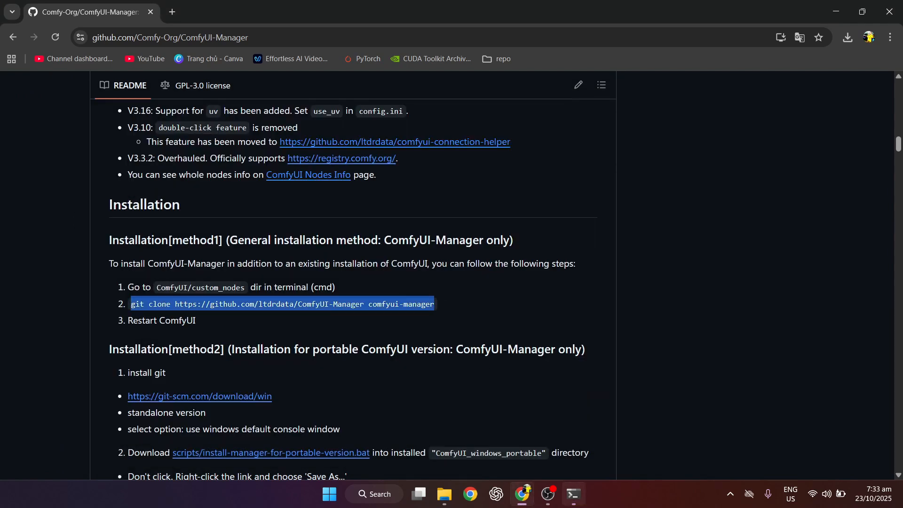
left_click(573, 494)
key("ctrl+v")
key("Return")
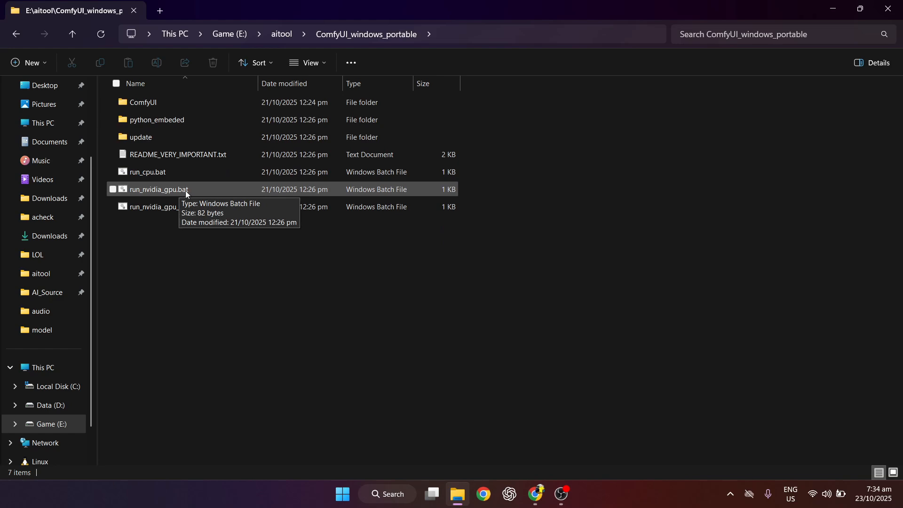
Launch ComfyUI with run_nvidia_gpu.bat and look over the default workflow
double_click(202, 190)
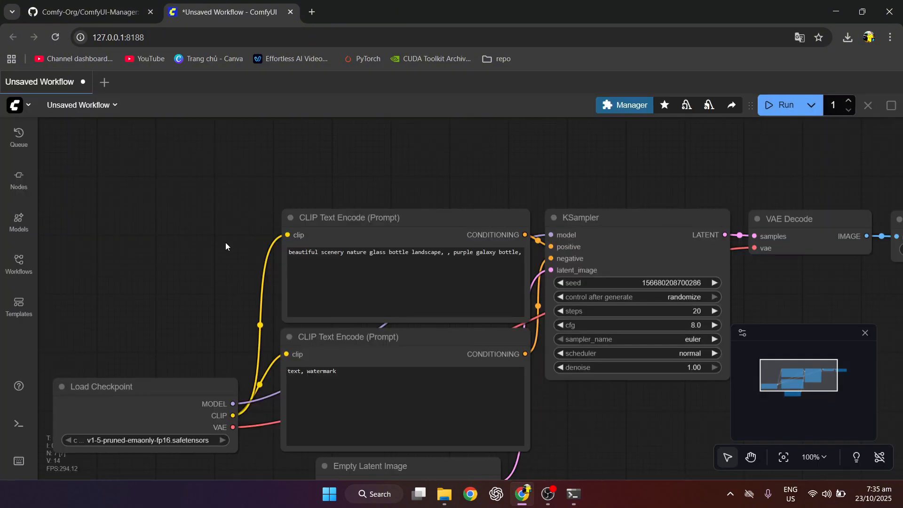
left_click_drag(225, 242, 188, 217)
scroll(202, 170, "down", 2)
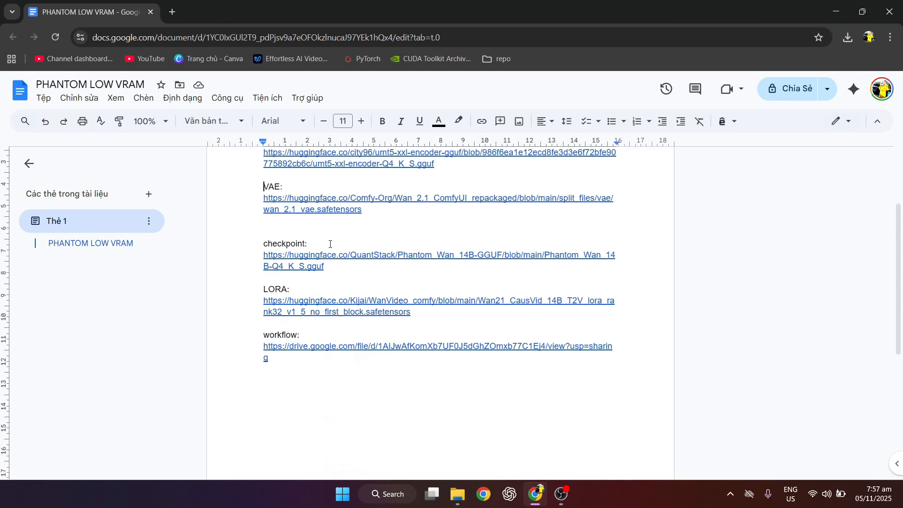
Open the Hugging Face pages of the CLIP and VAE models linked in the PHANTOM LOW VRAM document
left_click(316, 221)
left_click(337, 239)
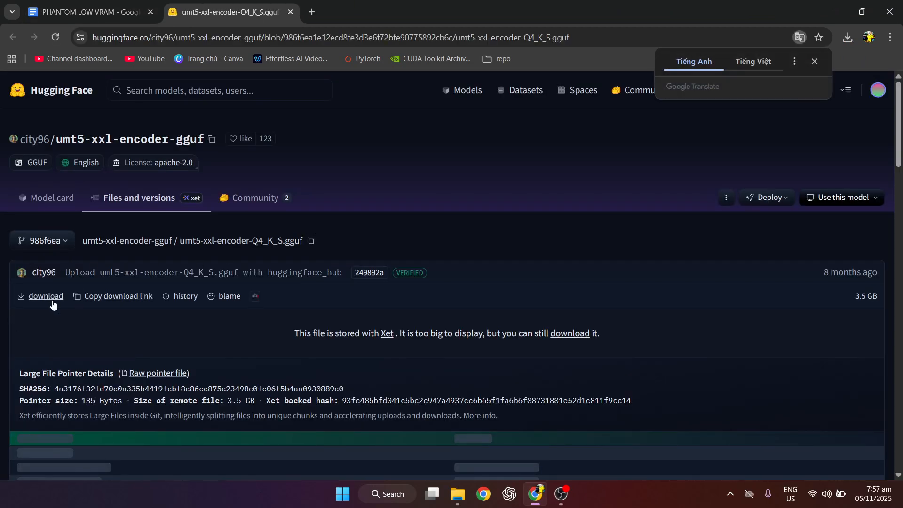
left_click(78, 10)
left_click(292, 264)
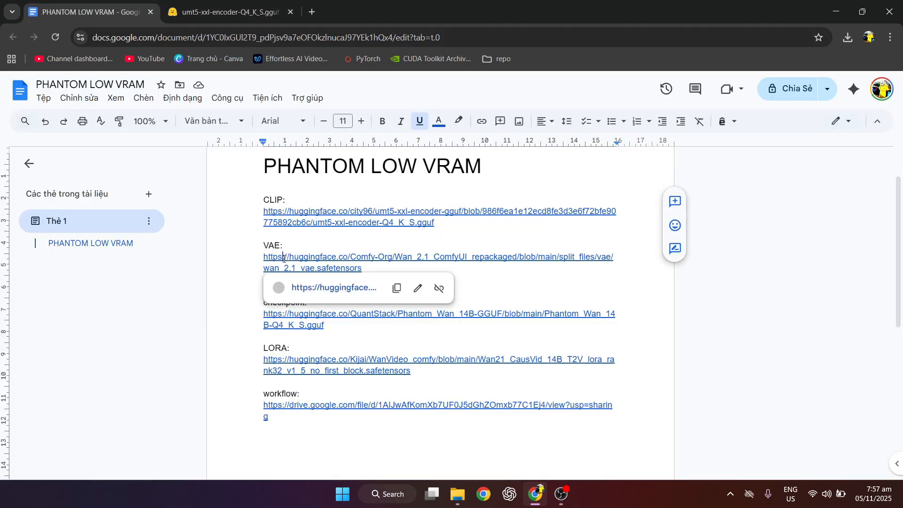
left_click(305, 288)
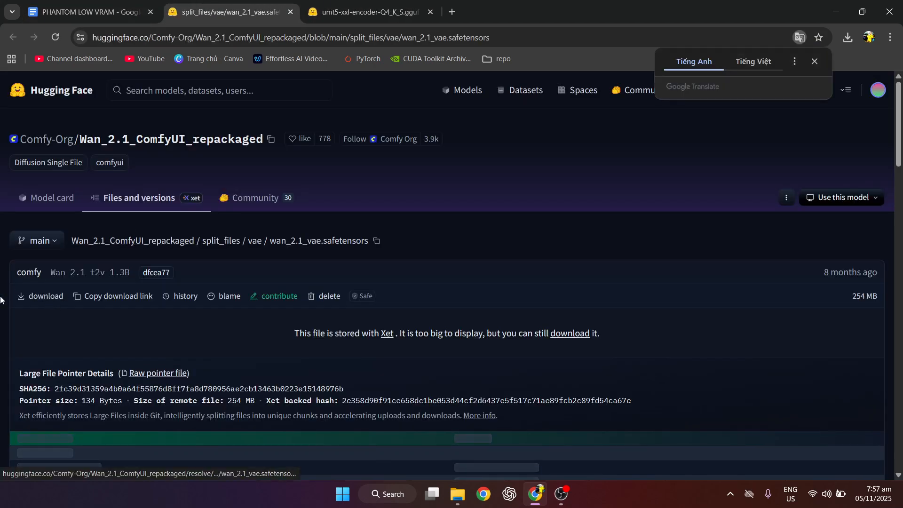
left_click(112, 3)
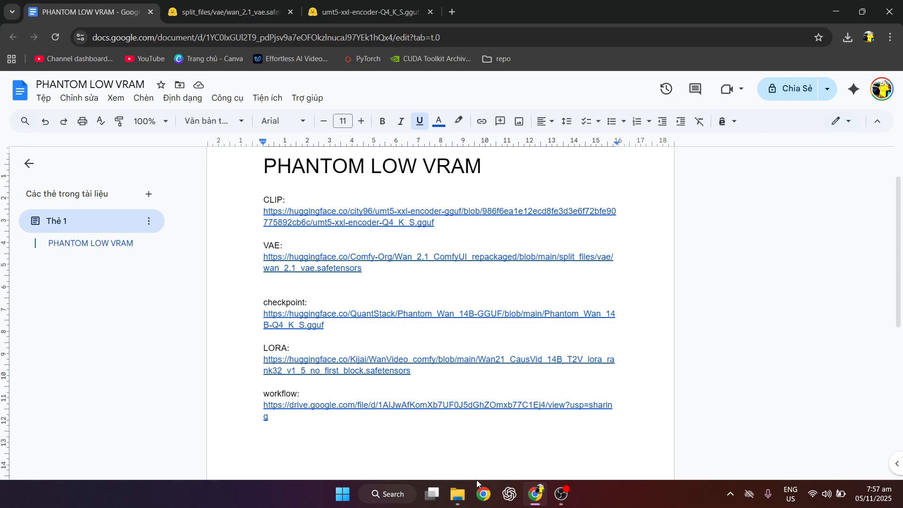
Switch to File Explorer and open the models folder inside ComfyUI_windows_portable\ComfyUI
left_click(458, 494)
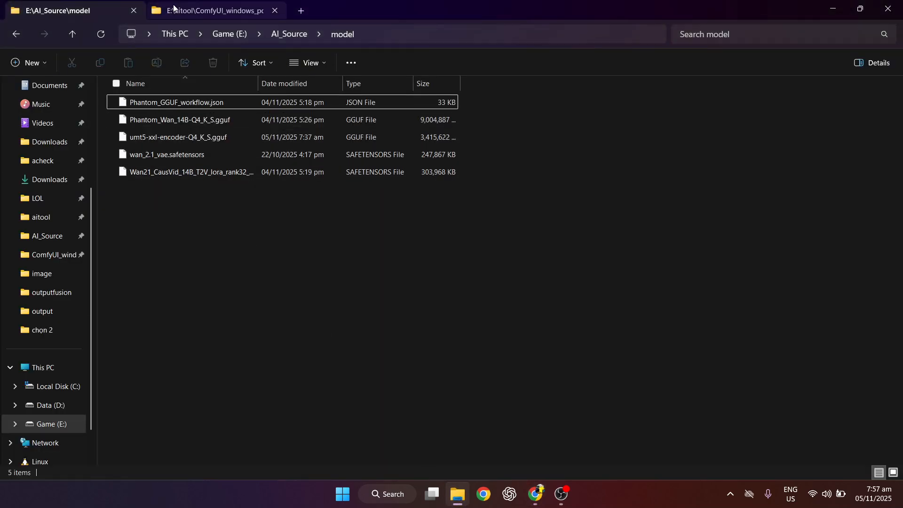
left_click(173, 6)
left_click(151, 103)
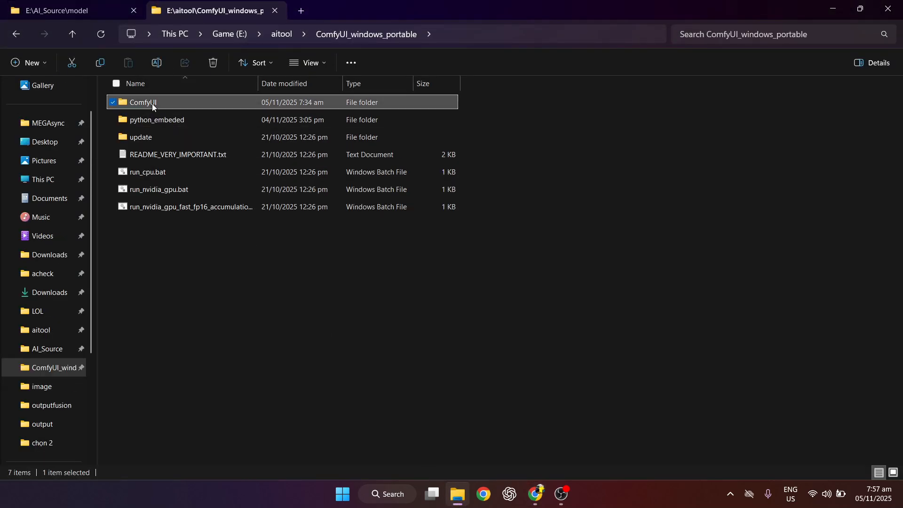
double_click(151, 104)
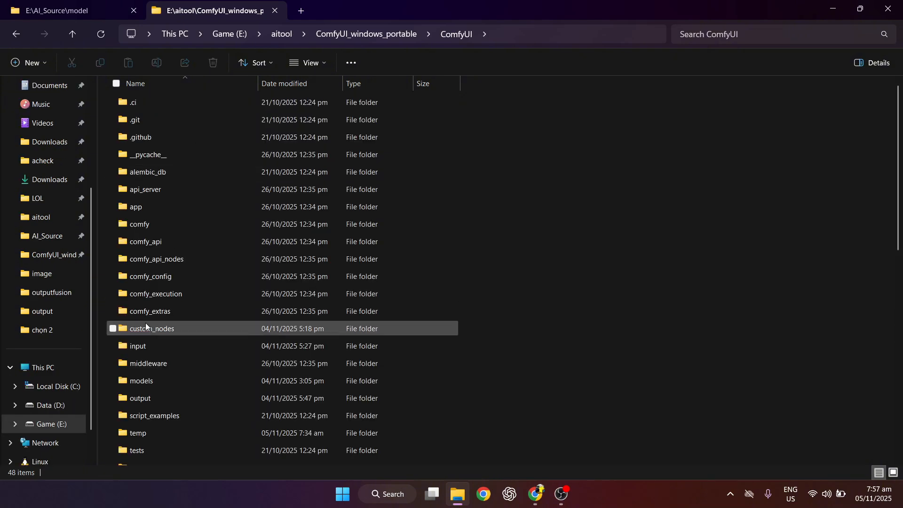
double_click(159, 377)
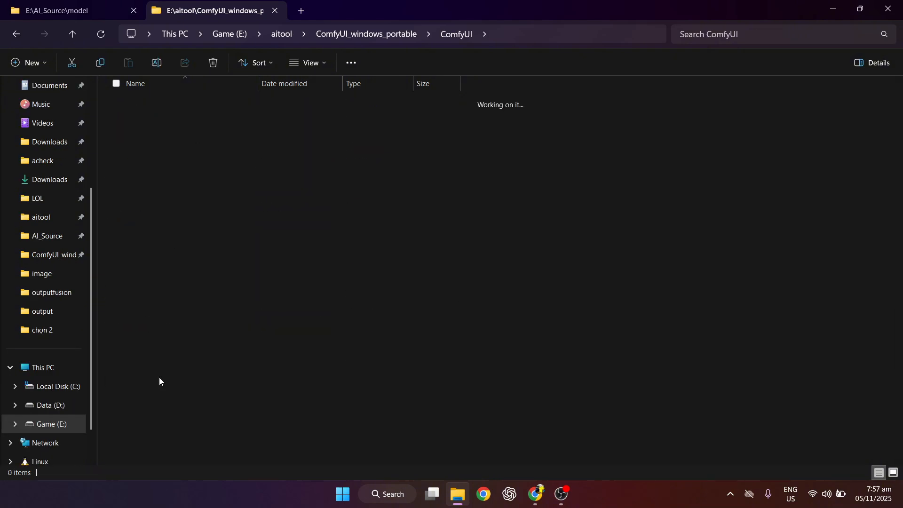
Move Phantom_Wan_14B-Q4_K_S.gguf from E:\AI_Source\model into the unet folder of ComfyUI's models directory
left_click(72, 10)
left_click(195, 121)
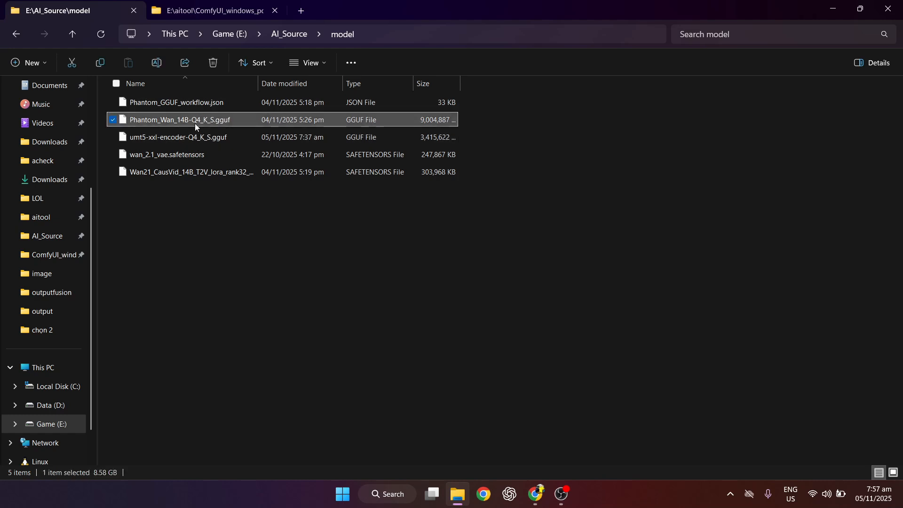
left_click(221, 12)
scroll(159, 371, "down", 2)
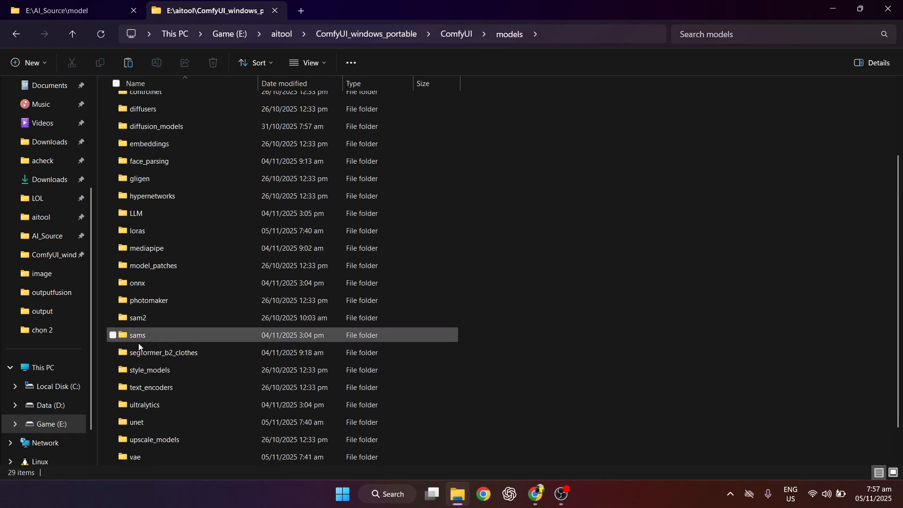
left_click(133, 422)
double_click(133, 422)
key("ctrl+v")
Move umt5-xxl-encoder-Q4_K_S.gguf from the AI_Source model folder into ComfyUI's models\clip folder
left_click(74, 9)
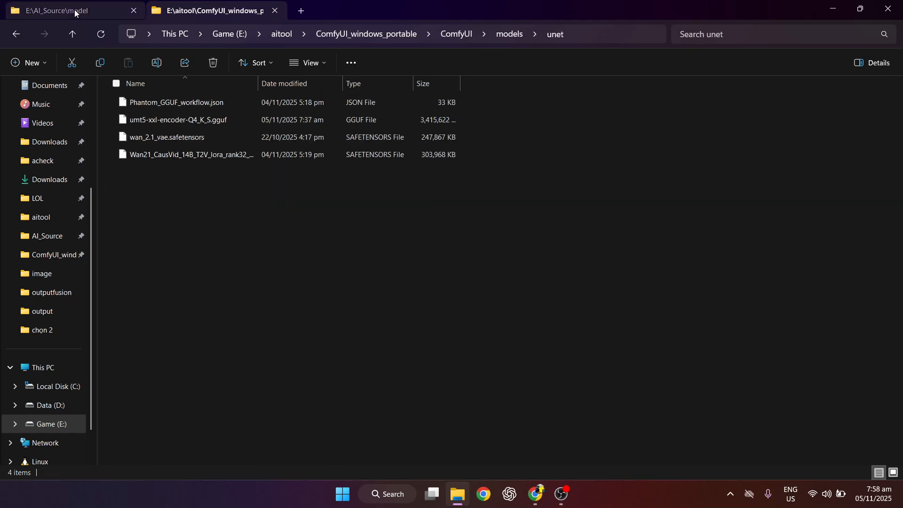
left_click(226, 122)
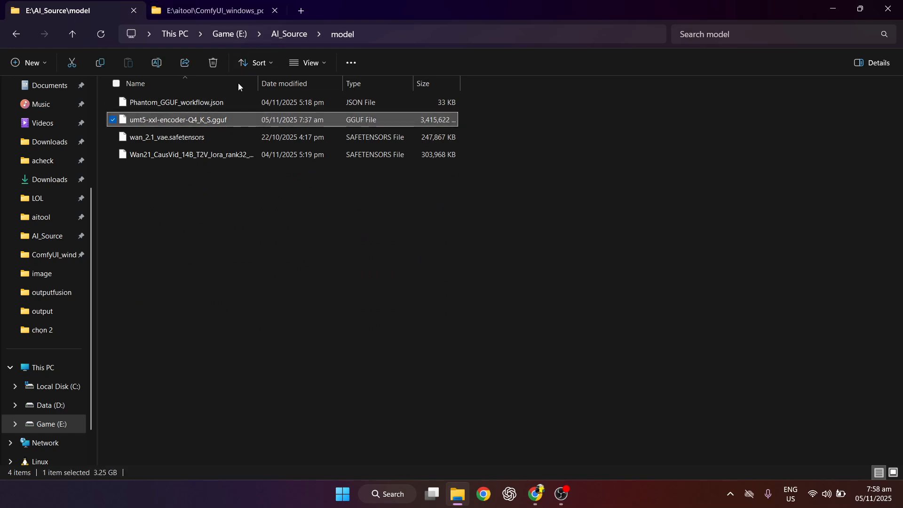
left_click(221, 12)
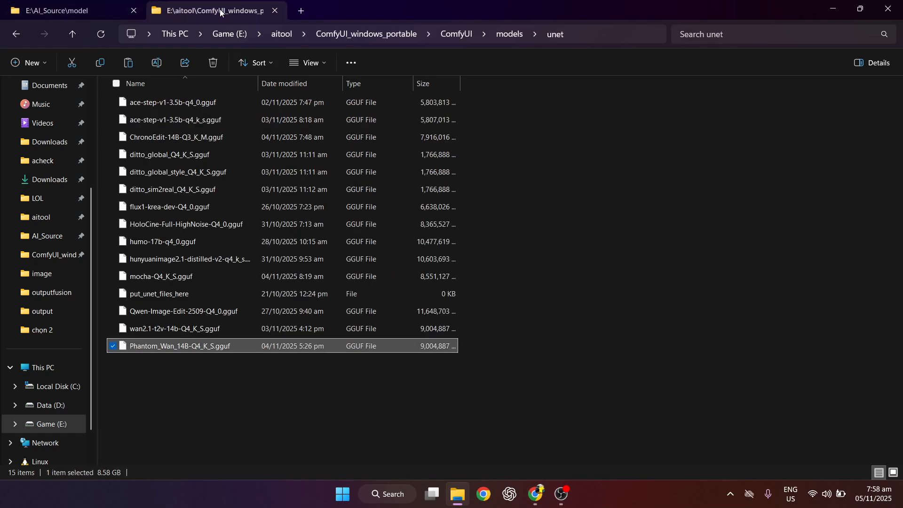
left_click(508, 34)
scroll(147, 134, "up", 3)
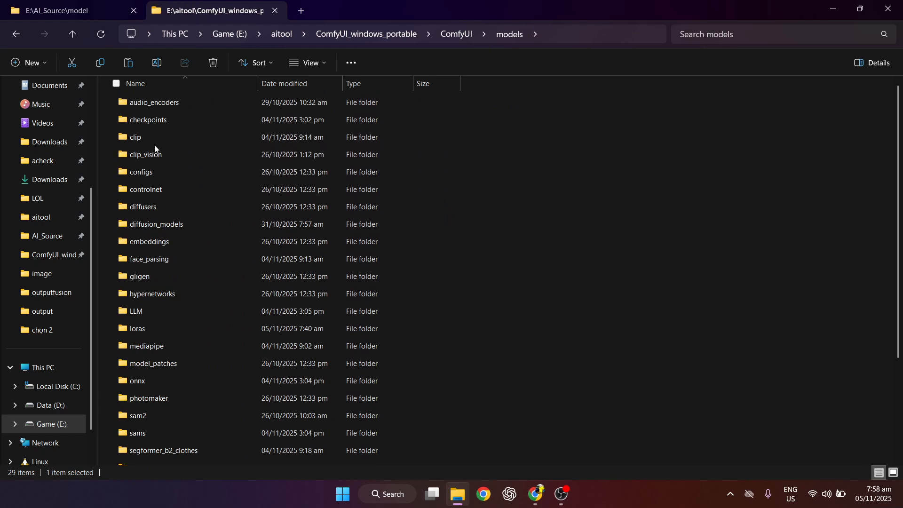
double_click(154, 140)
Move wan_2.1_vae.safetensors from the AI_Source model folder into ComfyUI's models\vae folder
left_click(43, 13)
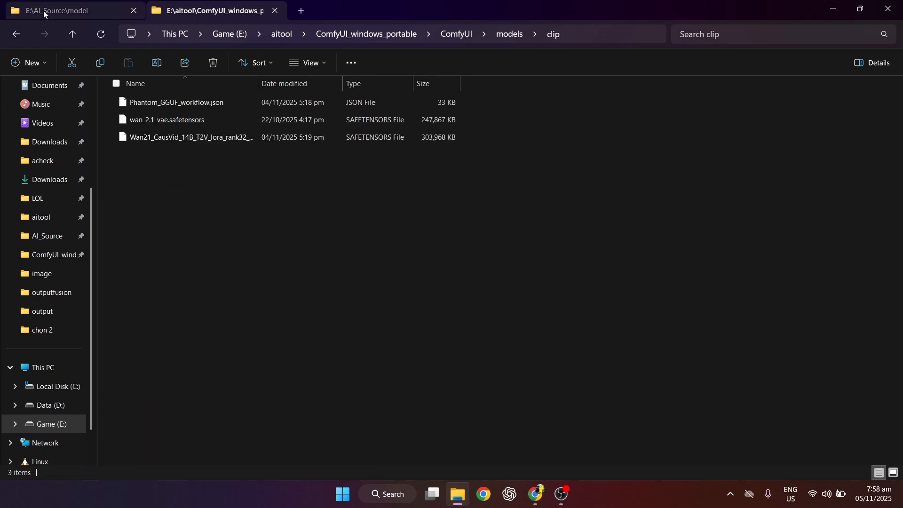
left_click(161, 120)
key("ctrl+c")
left_click(209, 10)
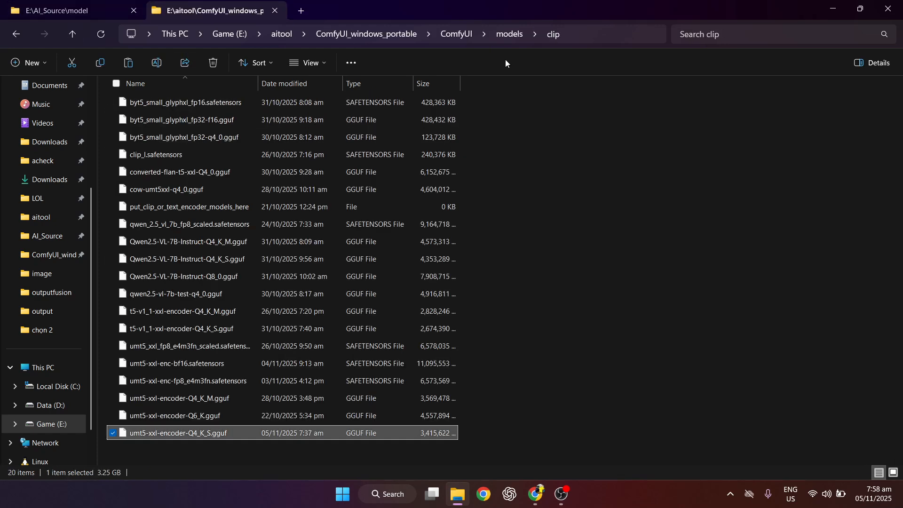
left_click(512, 33)
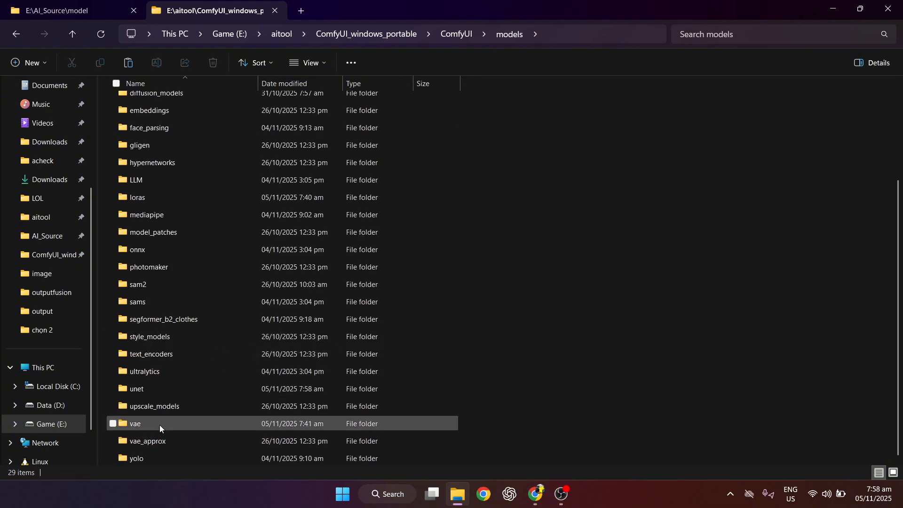
double_click(160, 425)
key("ctrl+v")
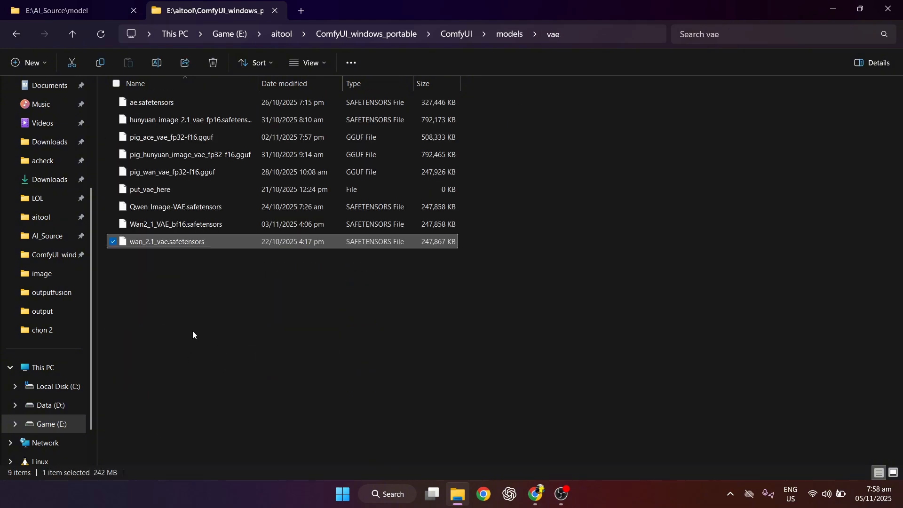
Move the Wan21_CausVid_14B_T2V LoRA file from the AI_Source model folder into ComfyUI's models\loras folder
left_click(97, 10)
left_click(165, 121)
key("ctrl+c")
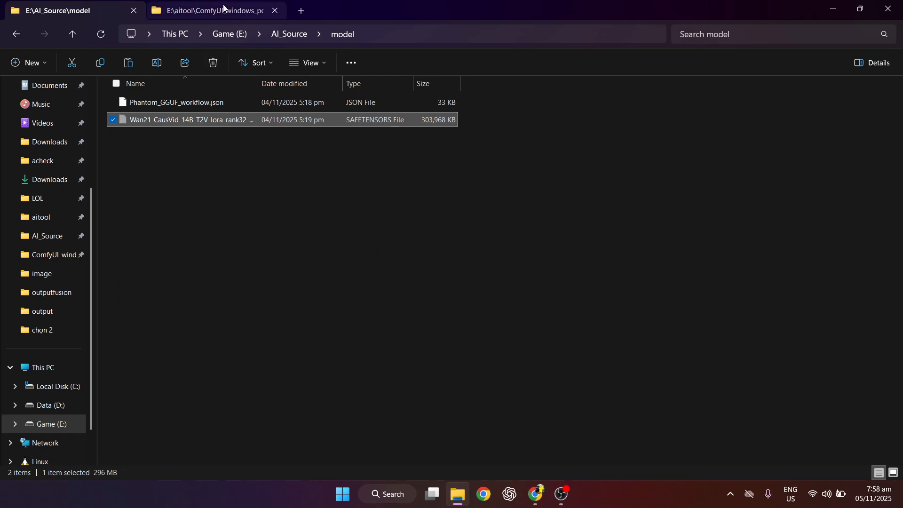
left_click(221, 11)
key("alt+Up")
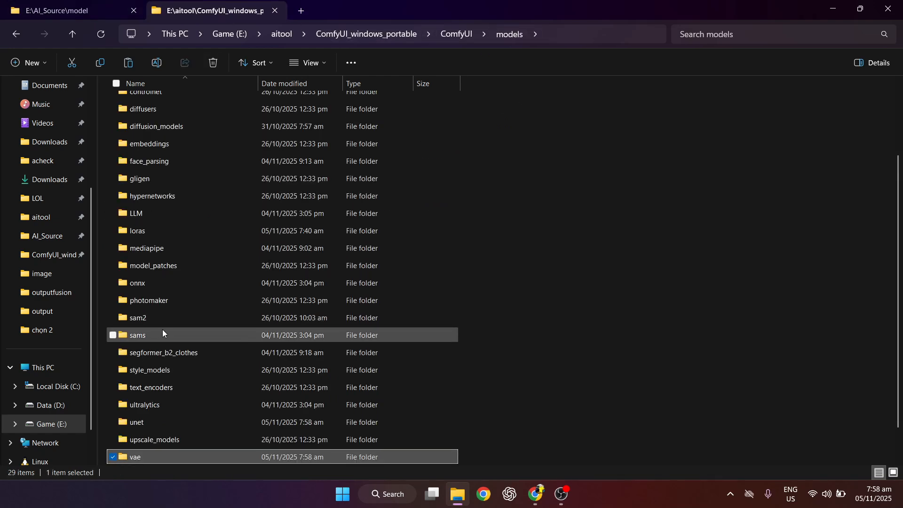
double_click(147, 229)
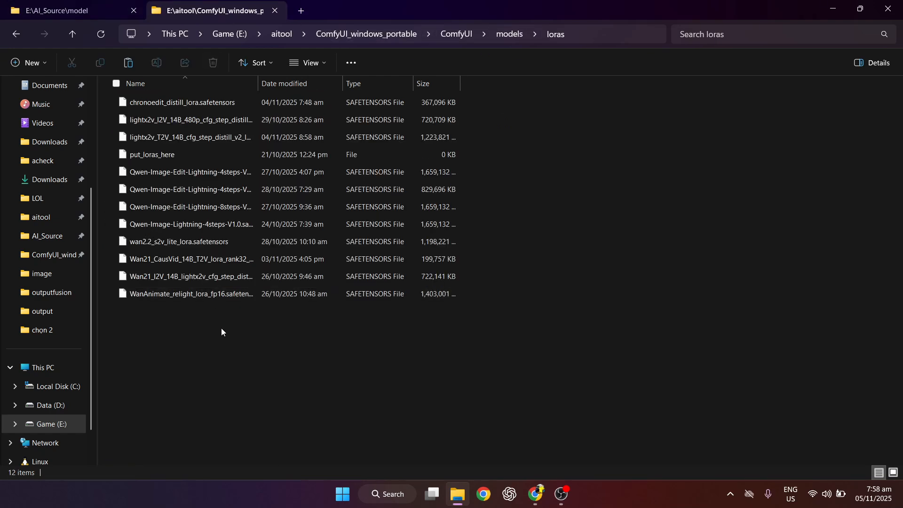
key("ctrl+v")
left_click(198, 382)
Return to the ComfyUI_windows_portable folder and start ComfyUI with run_nvidia_gpu.bat
left_click(81, 14)
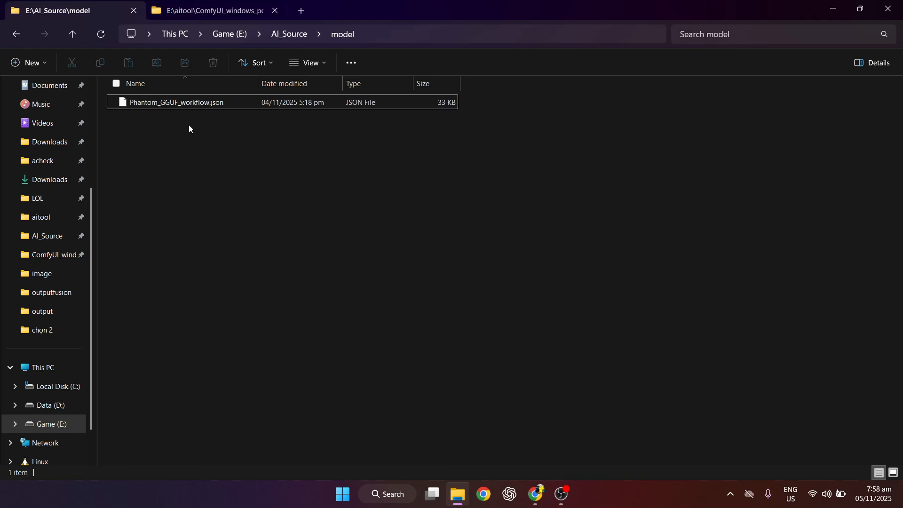
left_click(238, 19)
left_click(402, 36)
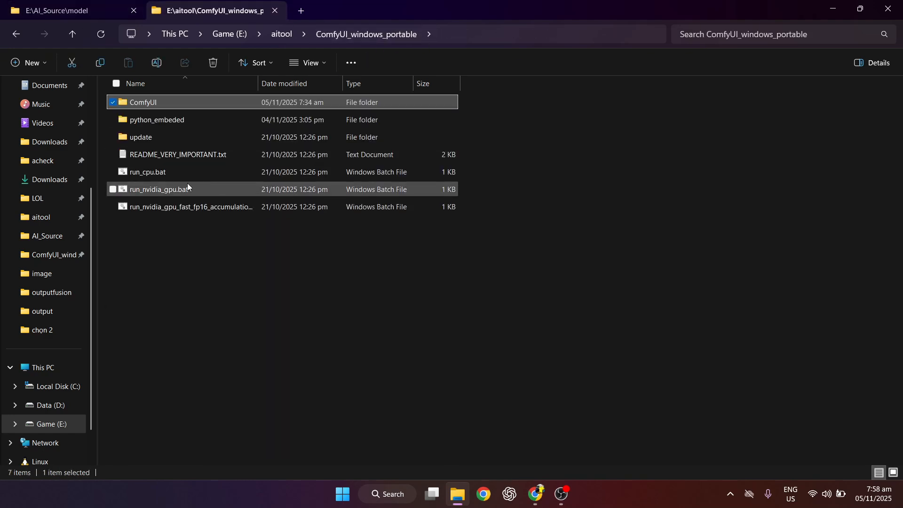
left_click(173, 188)
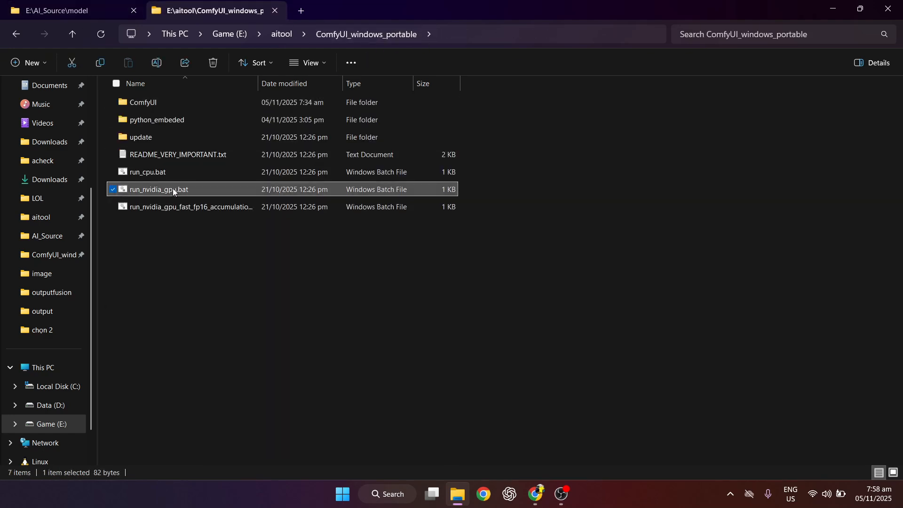
double_click(205, 188)
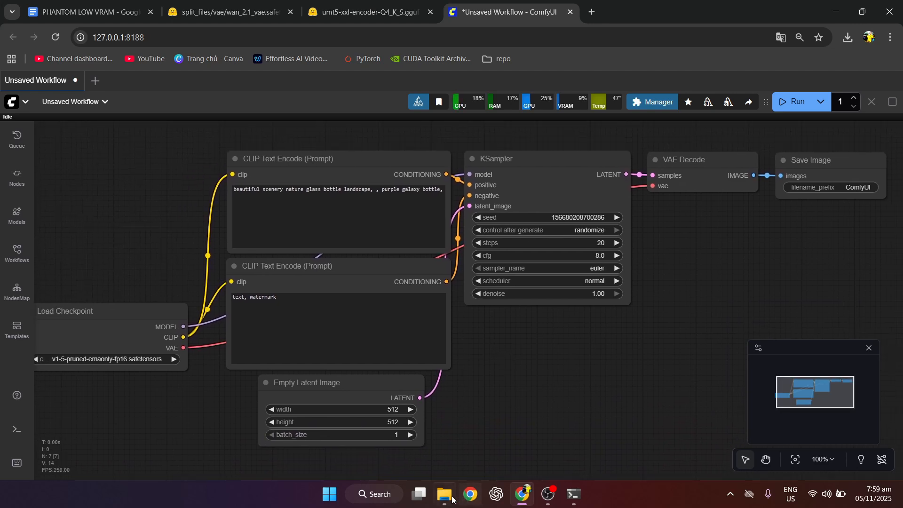
Load Phantom_GGUF_workflow.json from the AI_Source model folder onto the ComfyUI canvas
left_click(444, 494)
left_click(100, 12)
left_click_drag(201, 107, 477, 407)
scroll(197, 211, "up", 6)
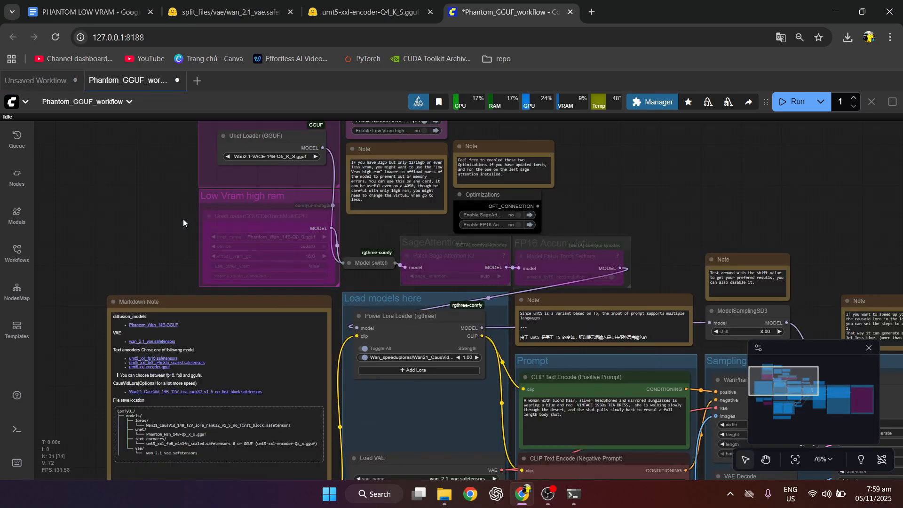
Set the Unet Loader (GGUF) node's model to Phantom_Wan_14B-Q4_K_S.gguf
left_click_drag(176, 240, 62, 304)
left_click_drag(303, 293, 355, 295)
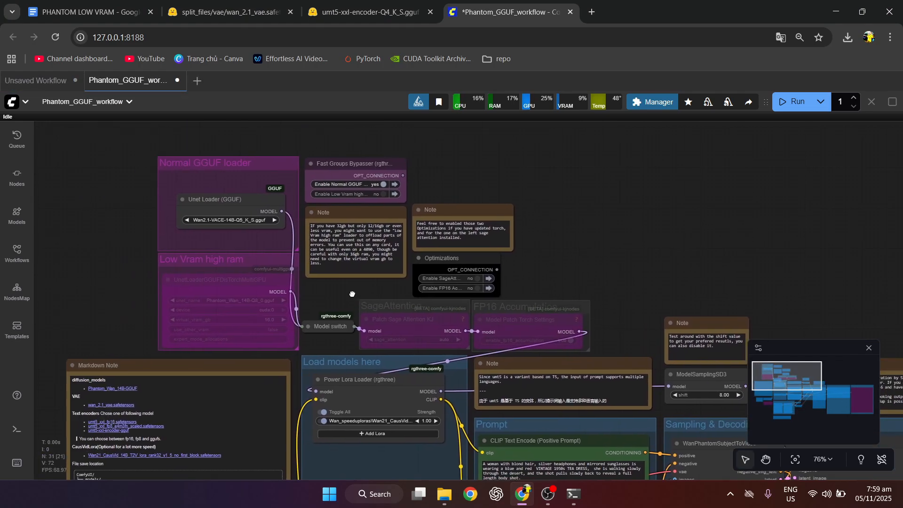
scroll(187, 237, "up", 6)
left_click(224, 208)
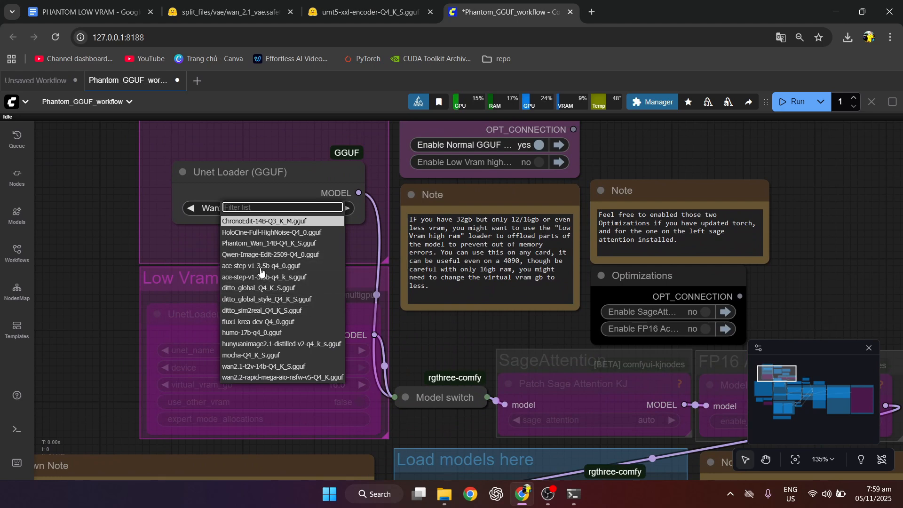
left_click(251, 243)
Set the LoRA in the Power Lora Loader node to Wan21_CausVid_14B_T2V_lora_rank32_v1_5_no_first_block.safetensors
scroll(453, 323, "right", 5)
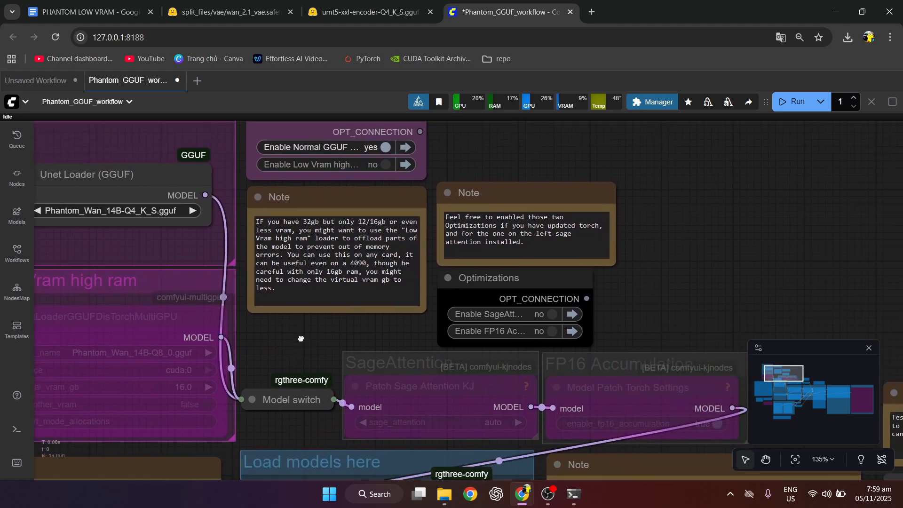
scroll(645, 330, "right", 3)
scroll(588, 216, "down", 5)
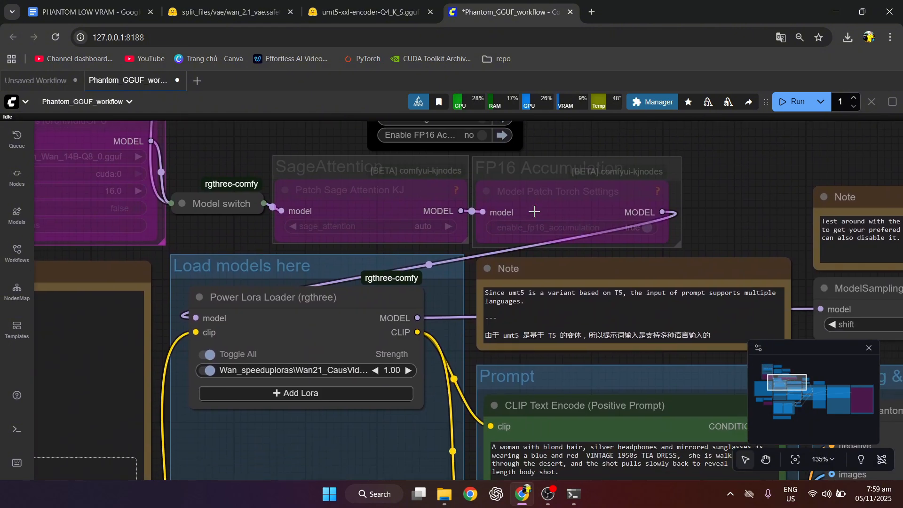
scroll(273, 381, "down", 3)
scroll(366, 295, "left", 2)
left_click(366, 295)
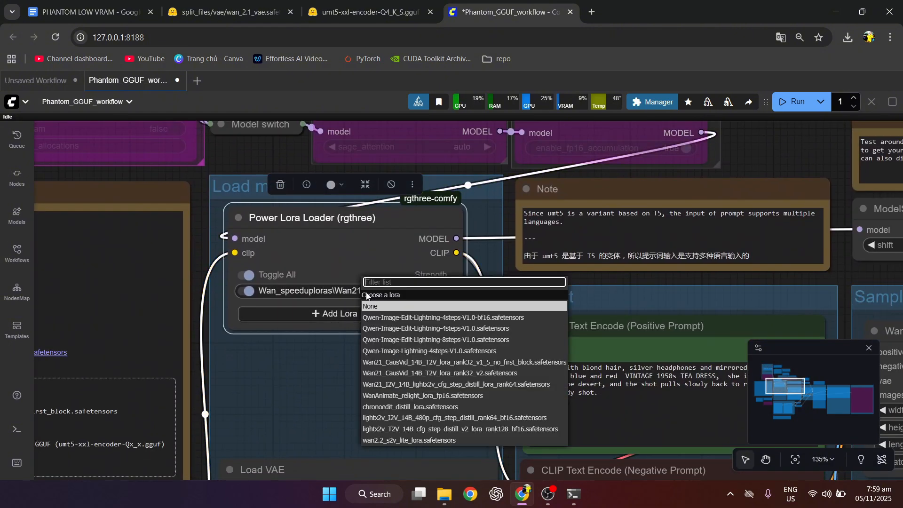
left_click(408, 363)
Check the Load VAE node's model choice and set the CLIPLoader (GGUF) model to umt5-xxl-encoder-Q4_K_S.gguf
scroll(319, 382, "down", 3)
scroll(372, 353, "down", 3)
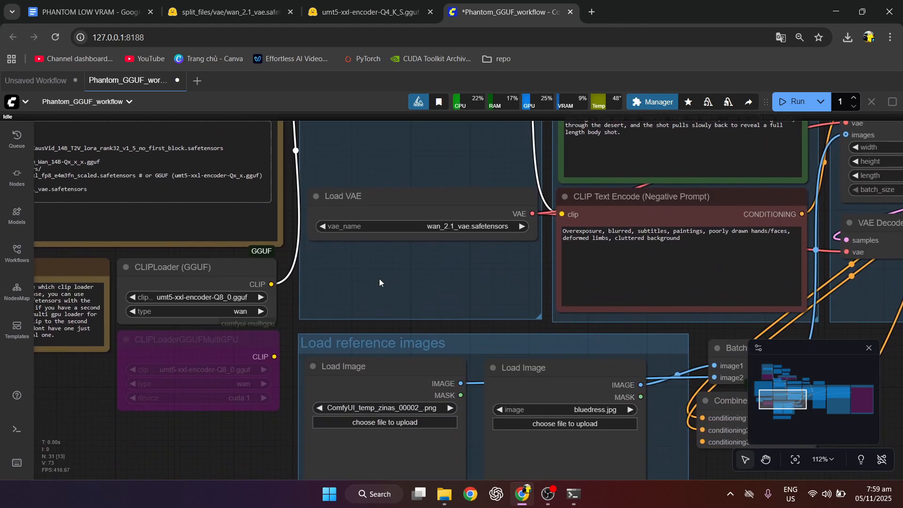
left_click(447, 221)
left_click(459, 287)
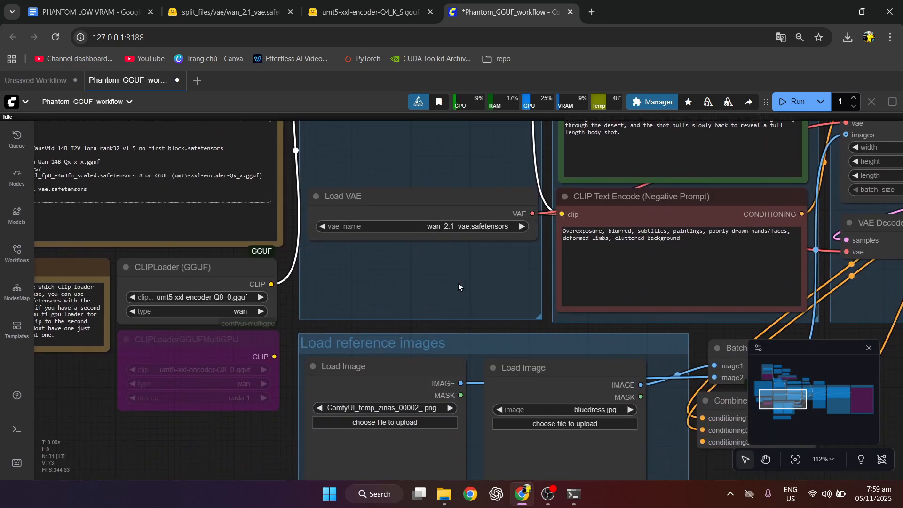
left_click(205, 298)
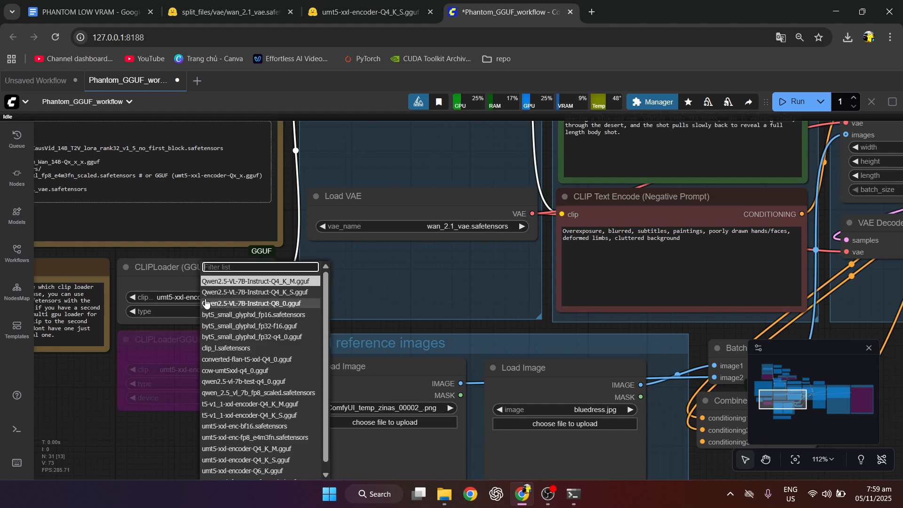
left_click(239, 460)
Upload the picture of the woman in a blue dress on a bench and the yellow handbag picture into the two reference Load Image nodes
scroll(235, 438, "down", 2)
scroll(196, 410, "up", 3)
scroll(197, 410, "left", 3)
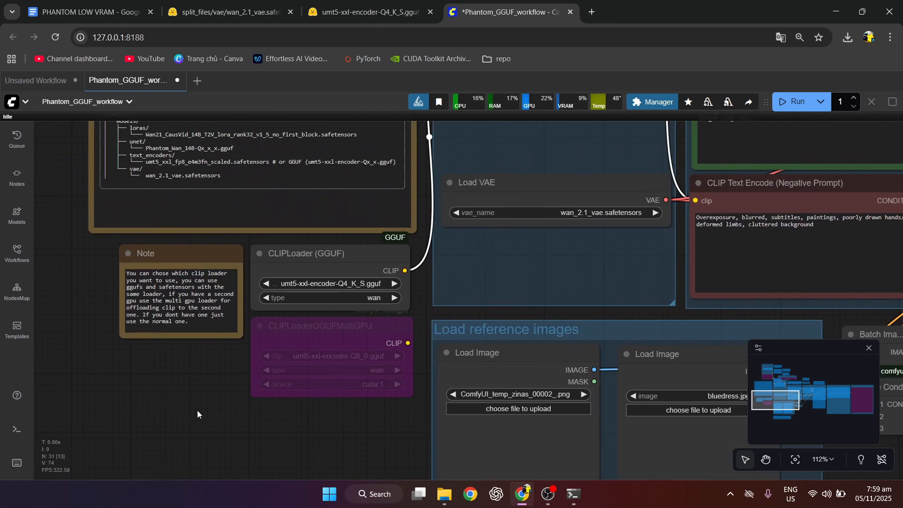
scroll(197, 410, "up", 3)
scroll(197, 410, "down", 3)
scroll(574, 268, "up", 3)
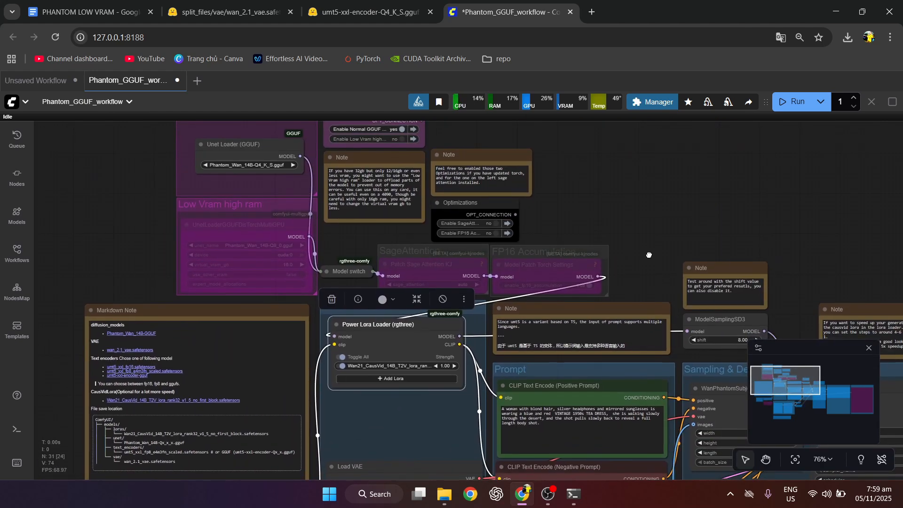
left_click_drag(444, 425, 372, 197)
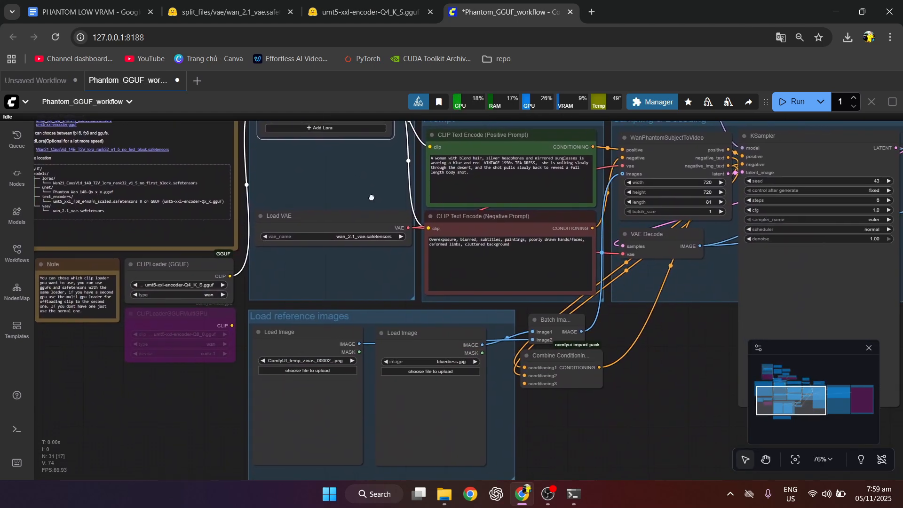
left_click(303, 371)
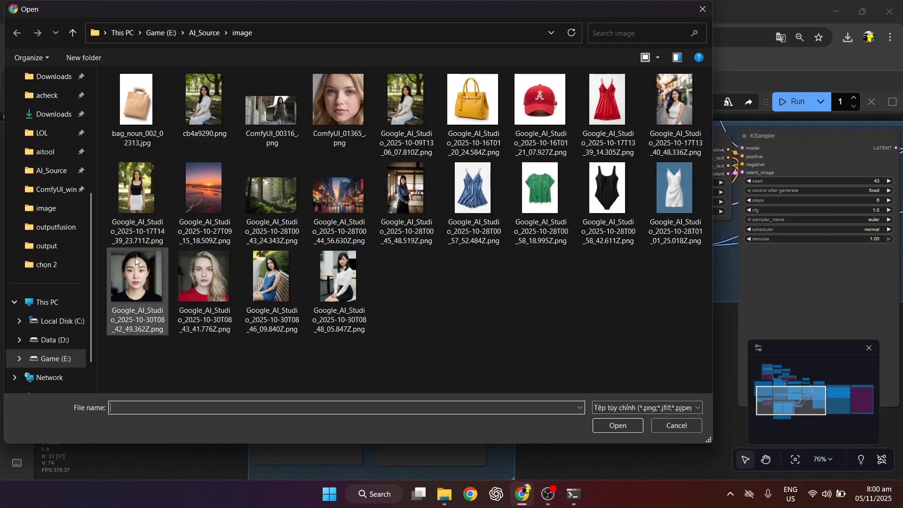
double_click(264, 291)
left_click(440, 372)
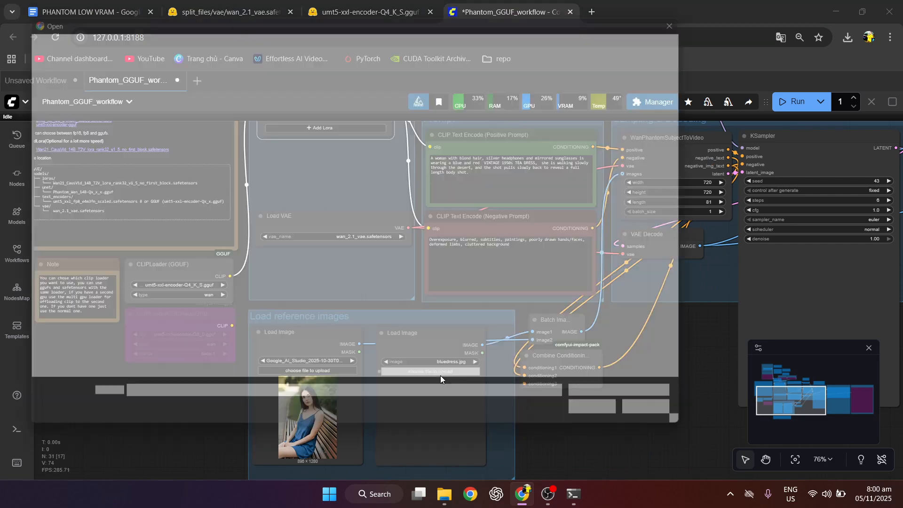
double_click(472, 110)
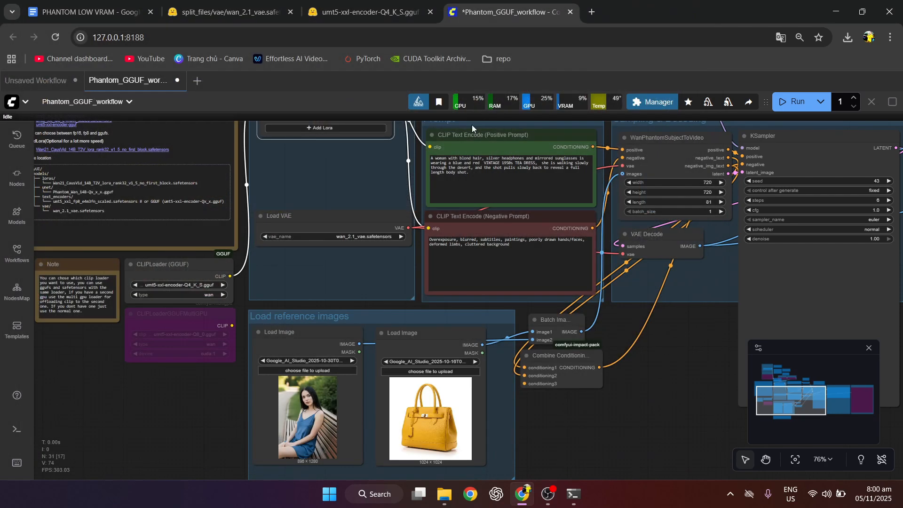
Replace the positive prompt with "a woman holding a yellow bag, sitting in bench"
scroll(416, 207, "up", 6)
left_click(416, 206)
key("ctrl+a")
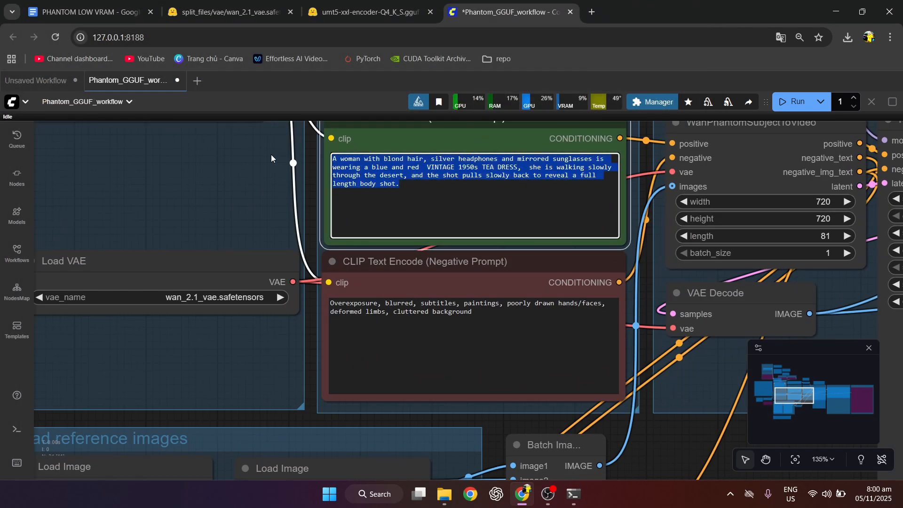
type("a woman holding a")
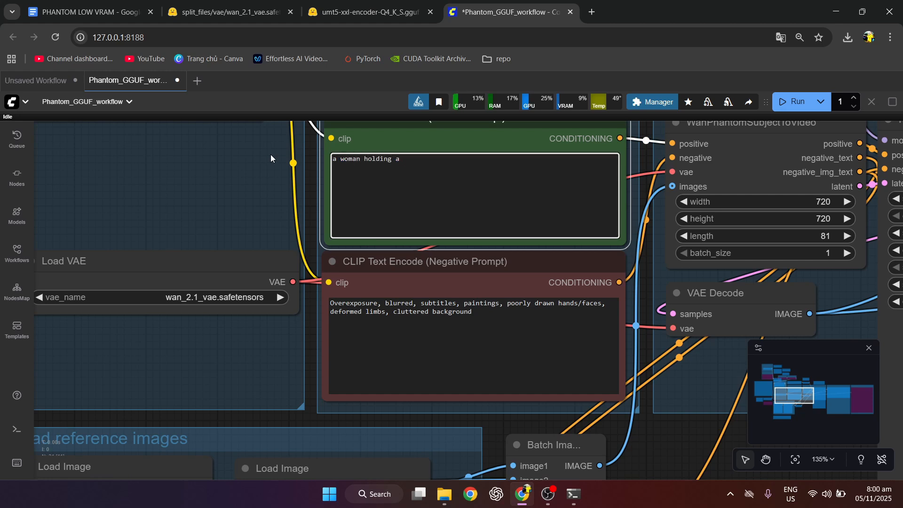
type(" yellow bag, sitting in bench")
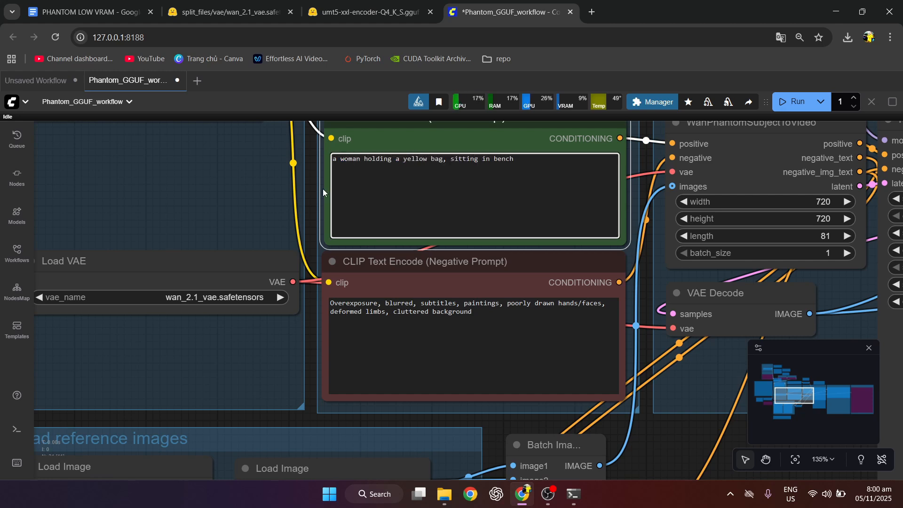
Set the KSampler's control after generate to increment, run the workflow, and check the generation progress in the console
scroll(323, 188, "down", 3)
scroll(443, 394, "down", 3)
scroll(443, 394, "up", 3)
scroll(443, 394, "right", 3)
scroll(443, 394, "down", 1)
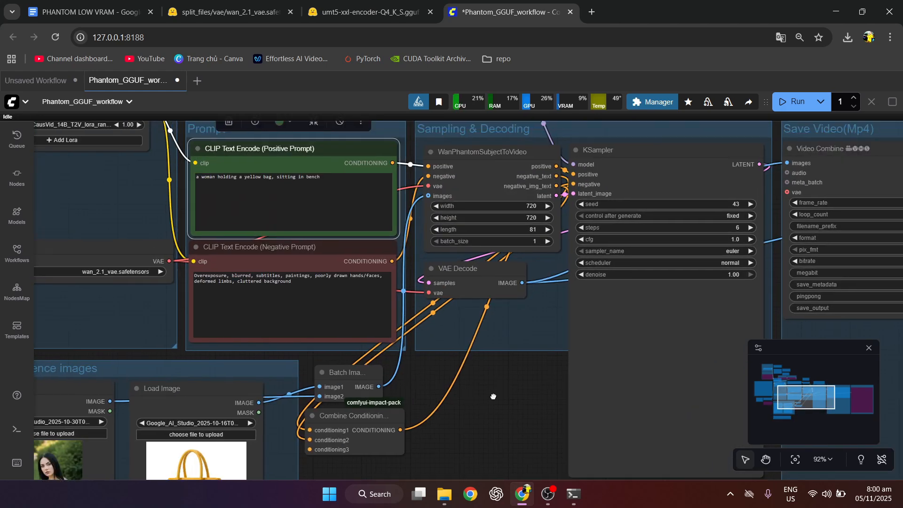
left_click_drag(403, 394, 371, 431)
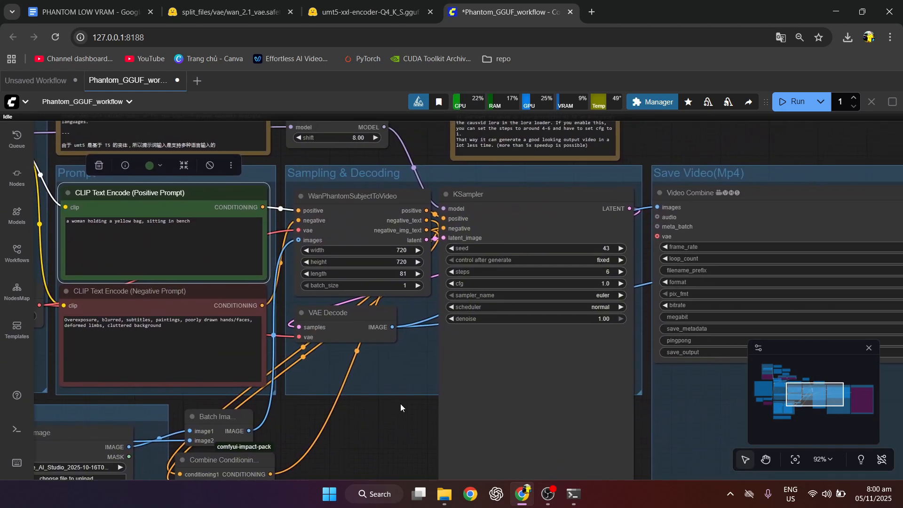
left_click(616, 255)
left_click(613, 274)
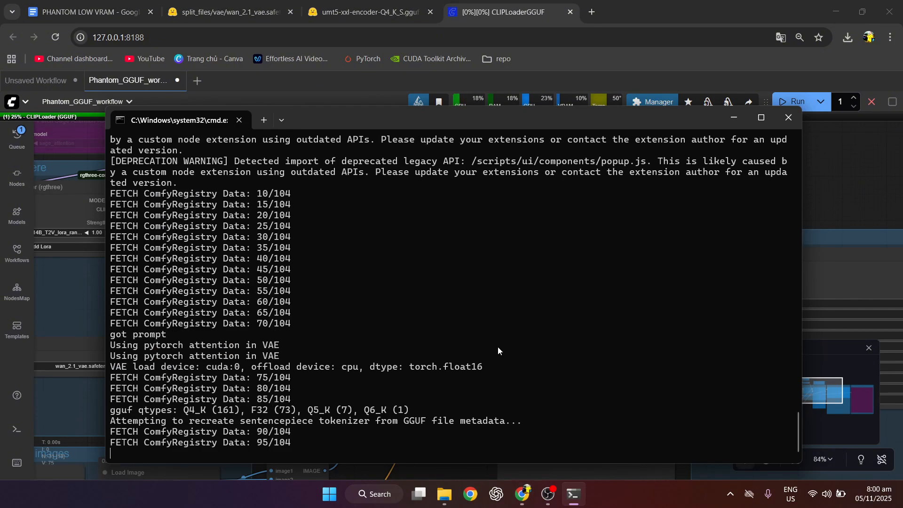
key("alt+Tab")
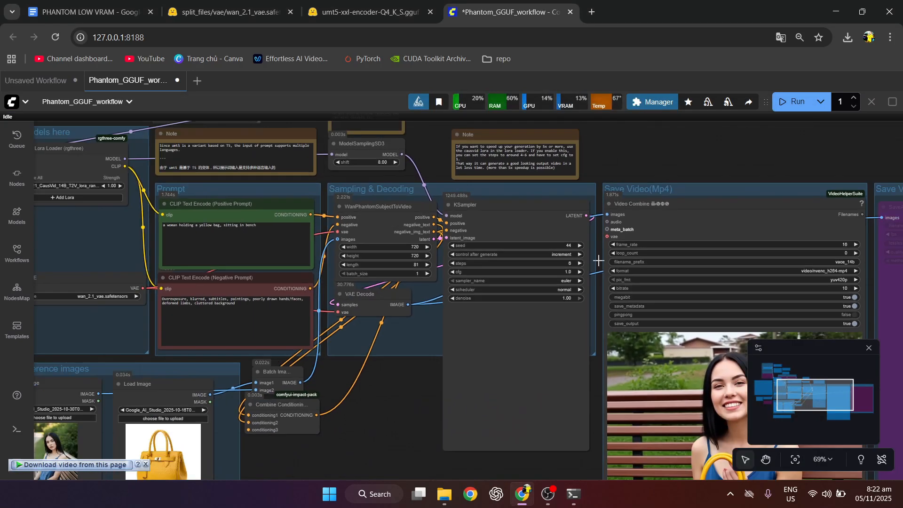
Examine the generated bench video in the Video Combine node against the woman and yellow handbag reference images
scroll(599, 260, "down", 2)
left_click_drag(432, 416, 285, 307)
left_click_drag(362, 342, 316, 352)
scroll(326, 337, "down", 4)
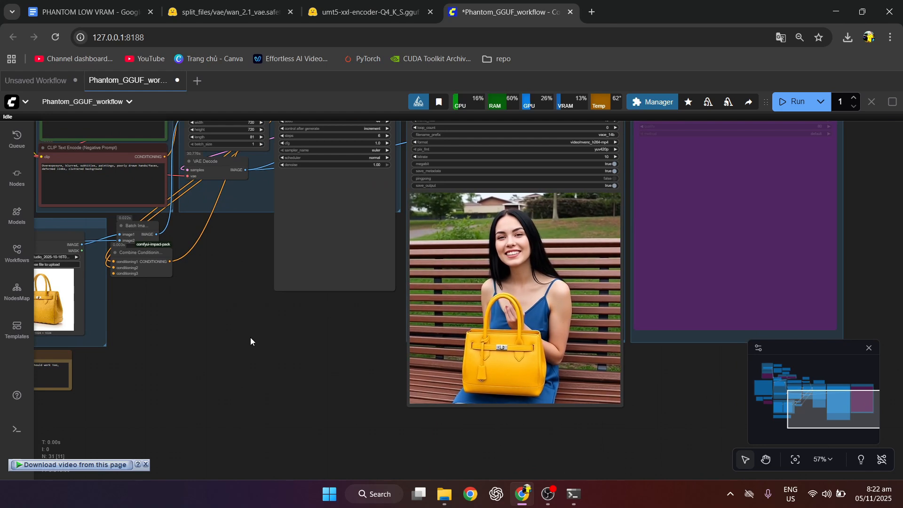
left_click_drag(251, 341, 471, 341)
scroll(212, 272, "up", 11)
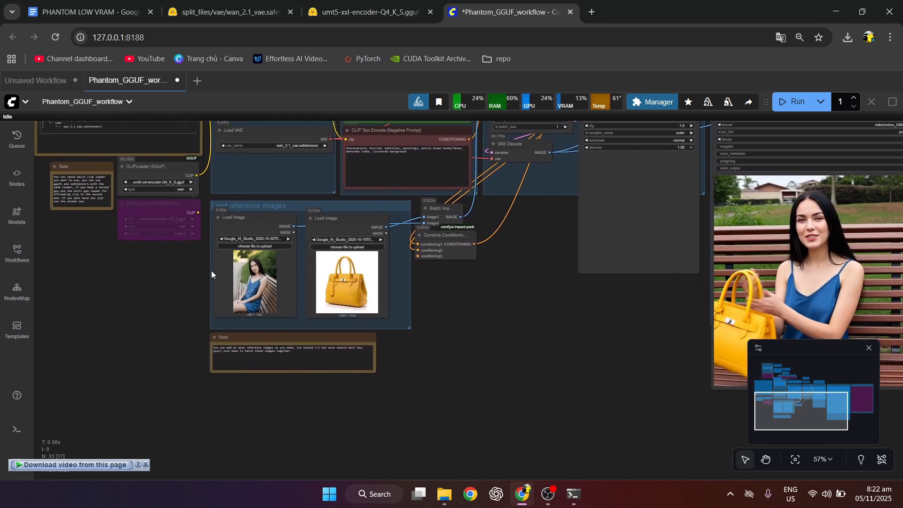
scroll(302, 303, "down", 5)
left_click_drag(778, 322, 129, 347)
scroll(136, 306, "down", 5)
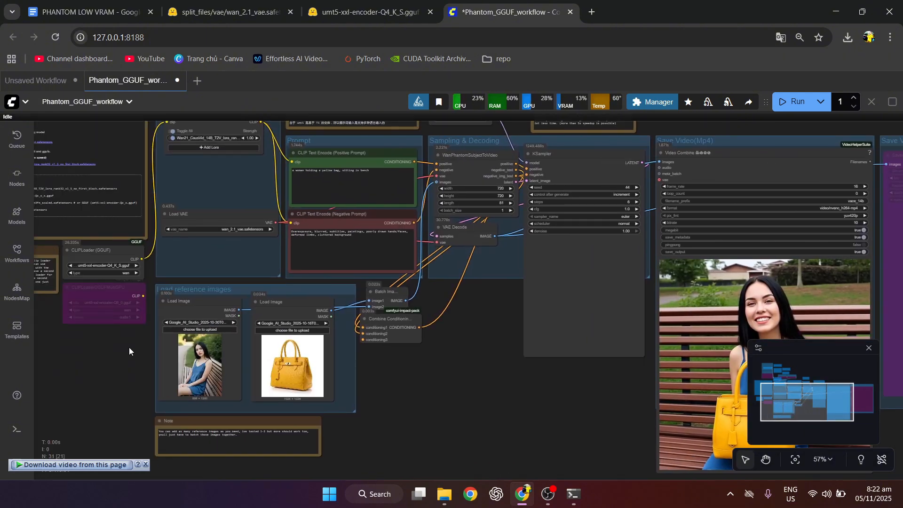
Replace the two reference images with the woman in a white tank top on a street and the city street at night picture
left_click(177, 331)
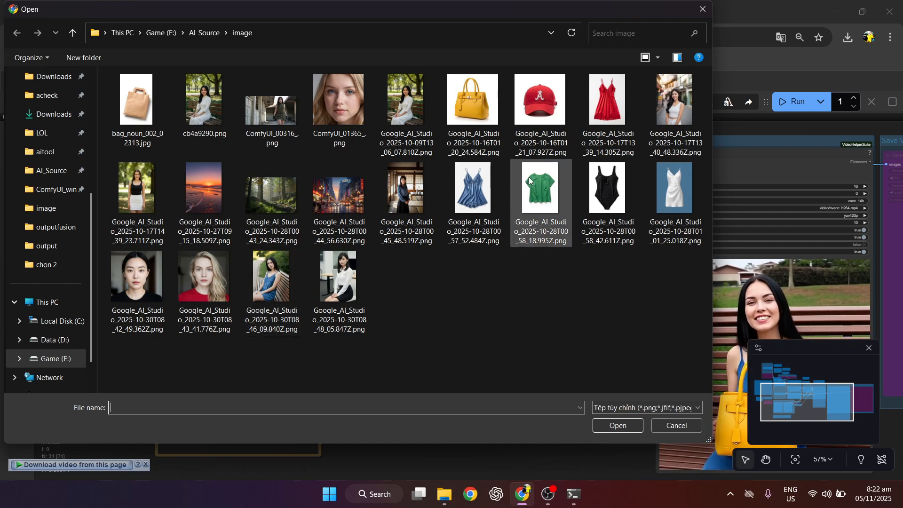
double_click(647, 121)
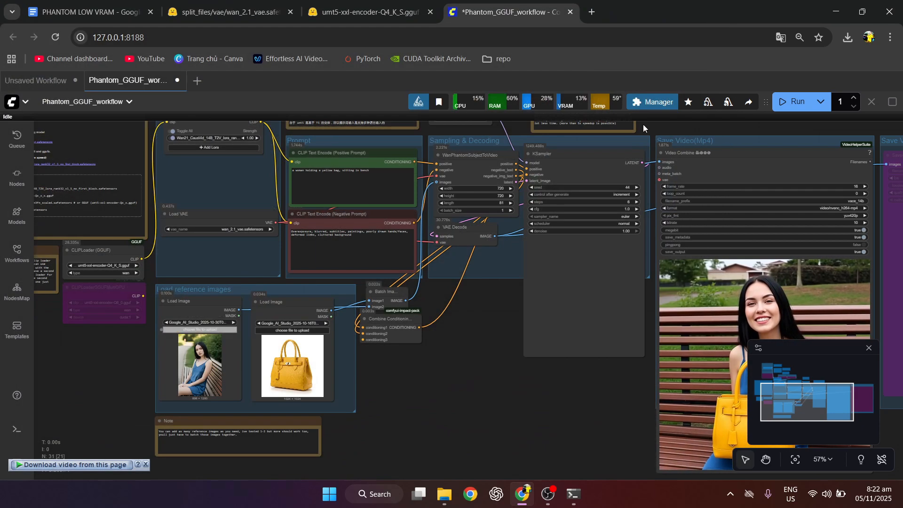
left_click(290, 330)
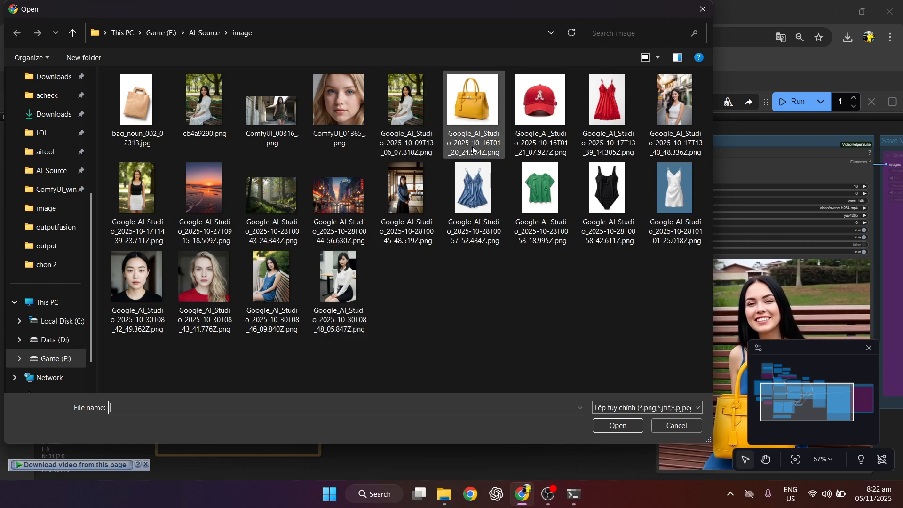
left_click(346, 201)
double_click(346, 201)
Change the positive prompt to "a woman walking in city street at night"
scroll(352, 247, "up", 6)
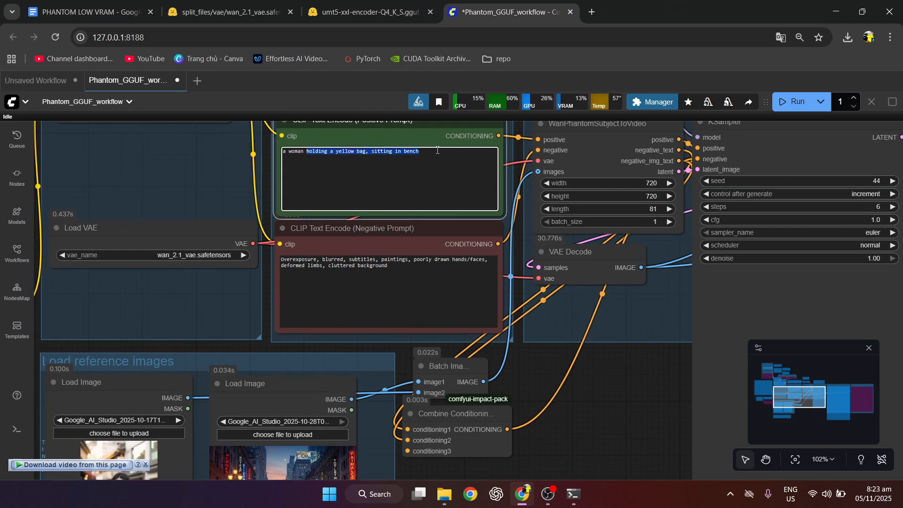
type("t night")
scroll(436, 150, "down", 2)
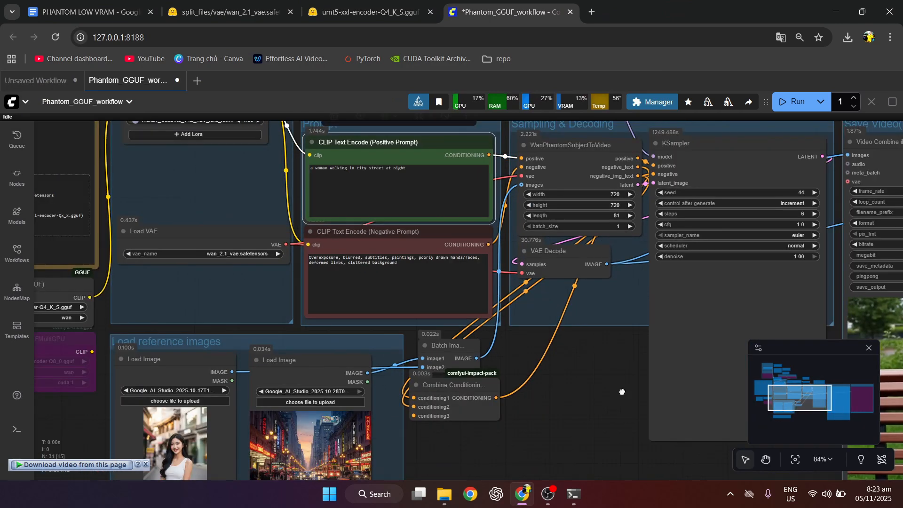
In the Fast Groups Bypasser node, disable the Normal GGUF loader and enable Low Vram high ram
left_click_drag(436, 150, 436, 264)
left_click_drag(436, 143, 555, 276)
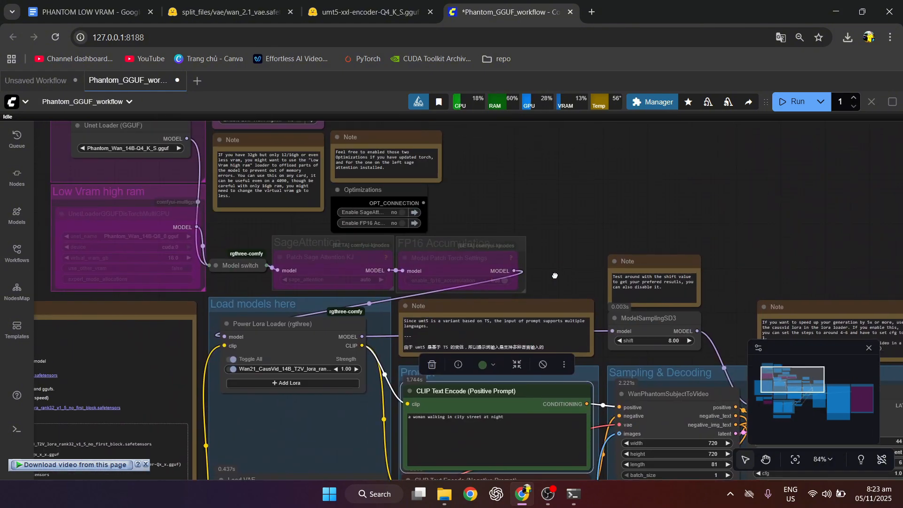
left_click_drag(251, 219, 298, 294)
scroll(404, 217, "up", 9)
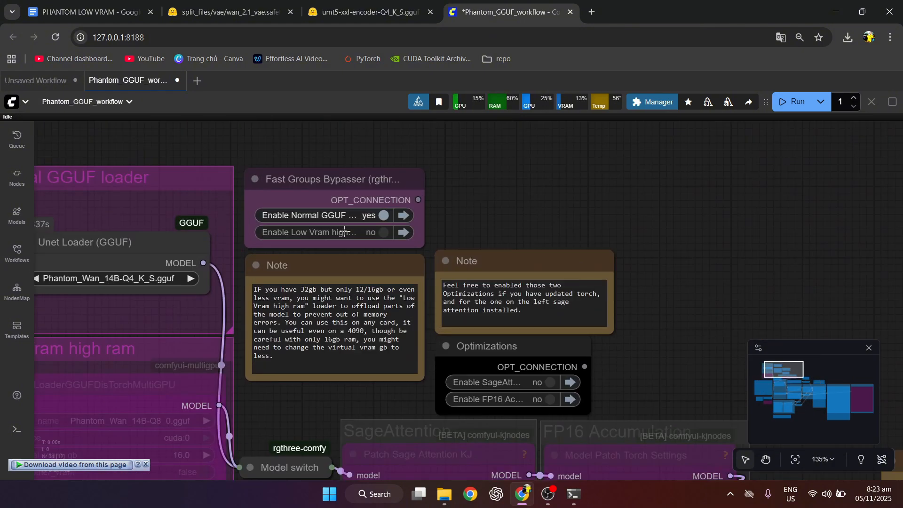
left_click_drag(450, 235, 532, 245)
left_click(472, 208)
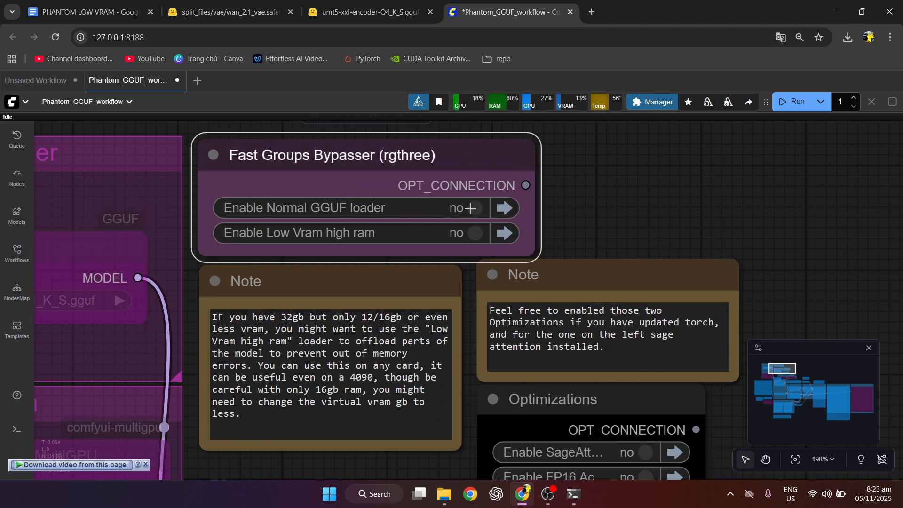
left_click(471, 234)
Set unet_name in the UnetLoaderGGUFDisTorchMultiGPU node to Phantom_Wan_14B-Q4_K_S.gguf
scroll(471, 233, "down", 4)
left_click_drag(241, 443, 265, 347)
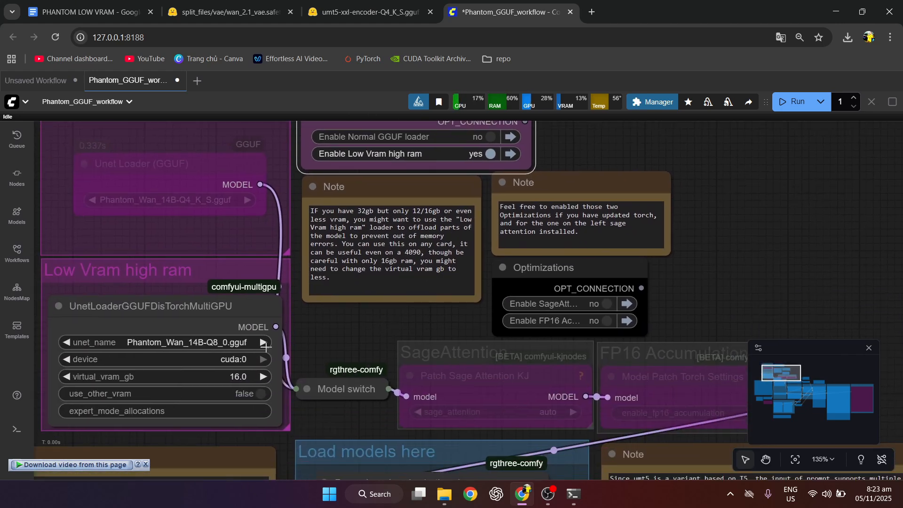
left_click(224, 344)
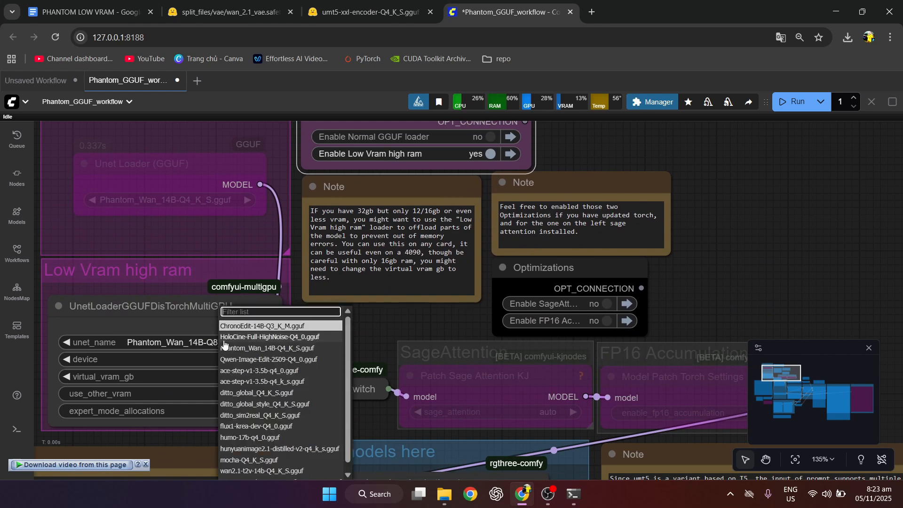
left_click(287, 348)
scroll(359, 333, "down", 2)
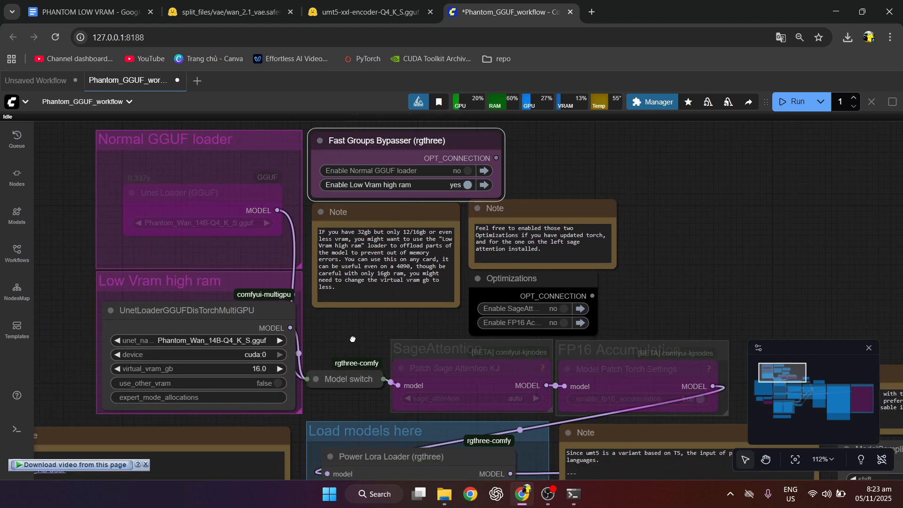
Look over the workflow's remaining node settings and run it to generate the night city street video
left_click_drag(353, 340, 331, 322)
scroll(331, 321, "down", 1)
left_click_drag(626, 294, 598, 212)
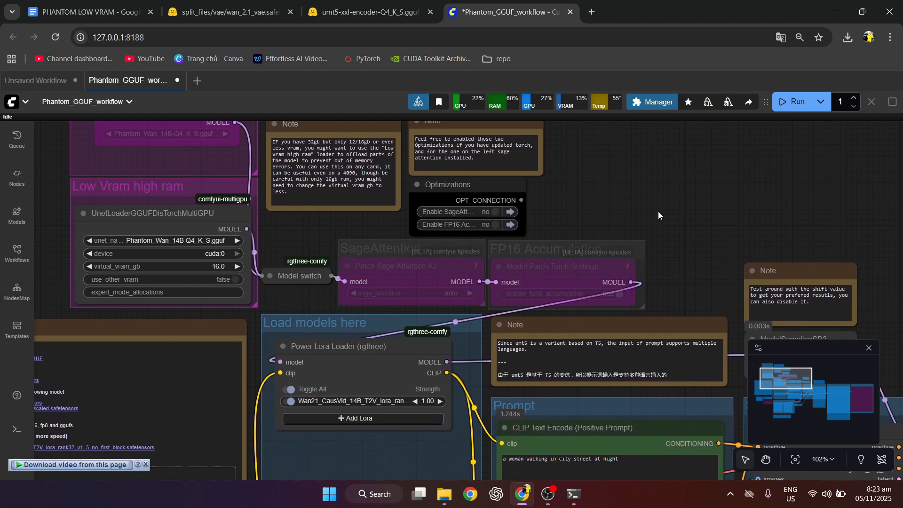
scroll(658, 216, "down", 2)
left_click_drag(440, 421, 440, 361)
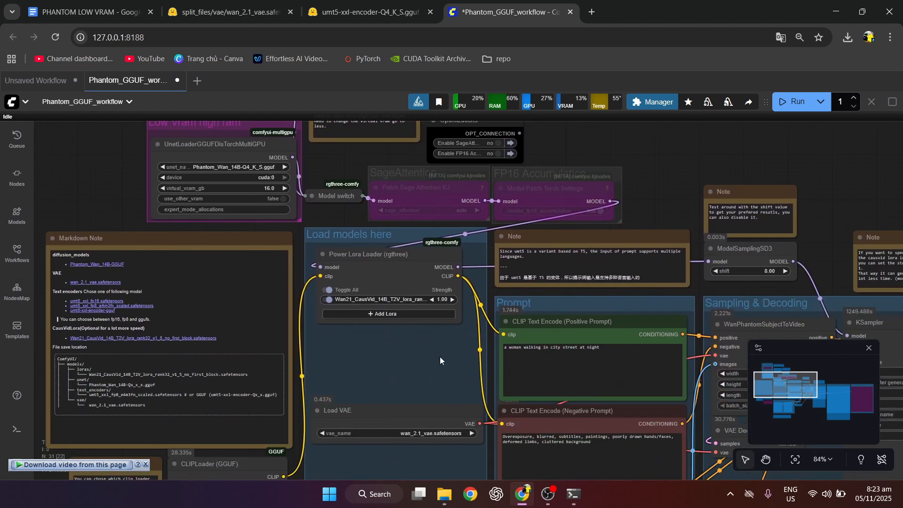
left_click_drag(112, 196, 108, 166)
left_click_drag(624, 156, 612, 214)
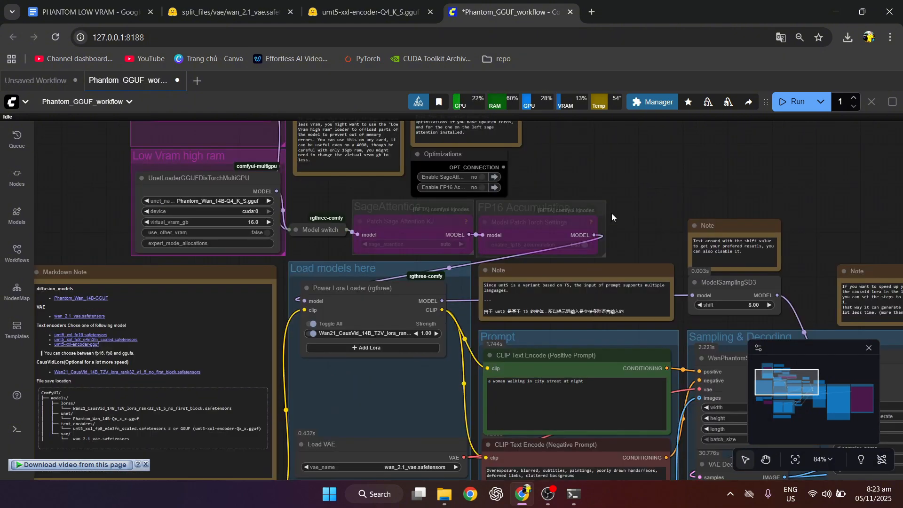
left_click_drag(639, 257, 601, 122)
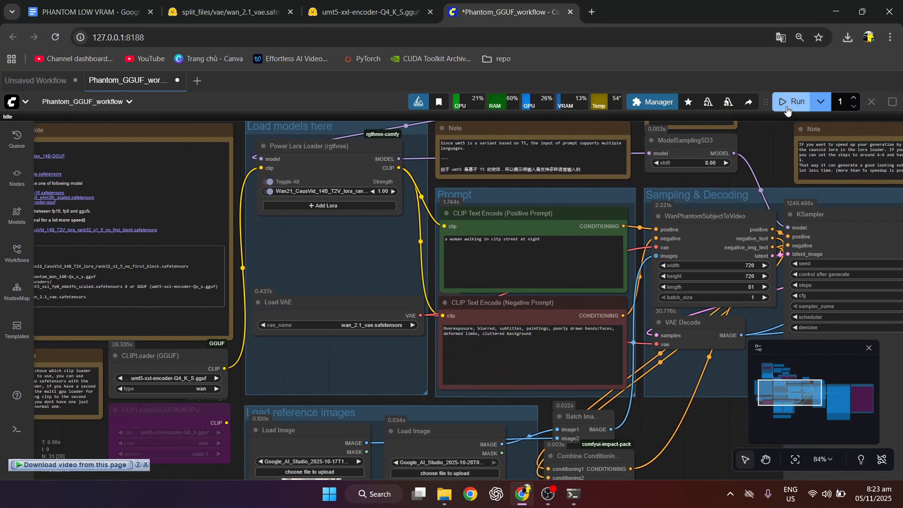
left_click(795, 102)
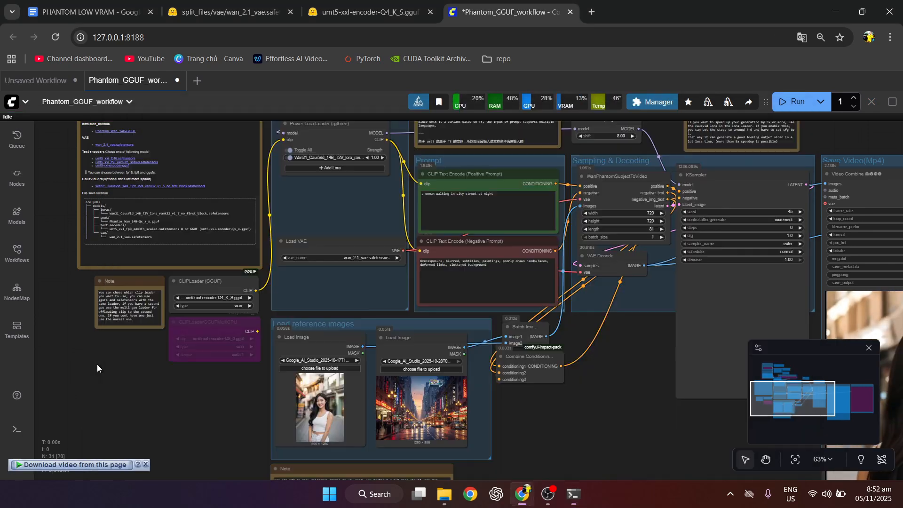
Examine the generated city street video in the Video Combine node against its two reference images
scroll(610, 425, "down", 3)
left_click_drag(611, 425, 312, 332)
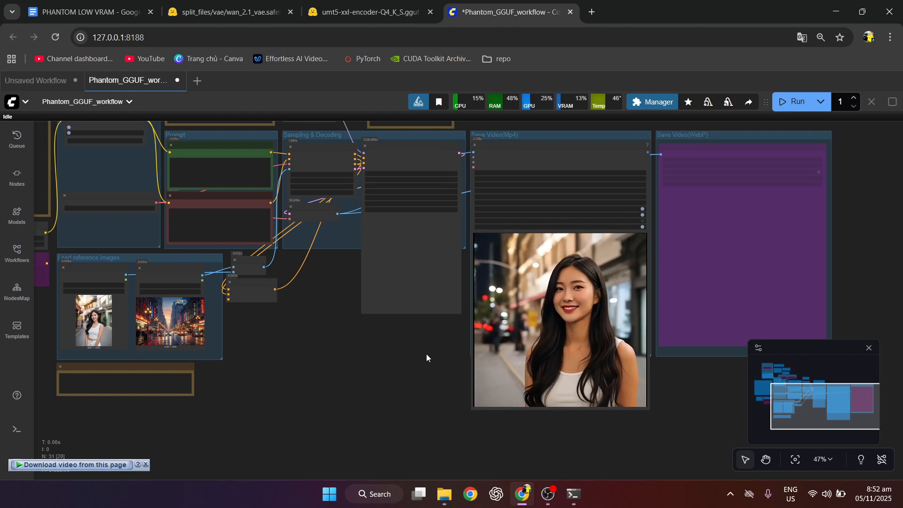
scroll(426, 354, "up", 1)
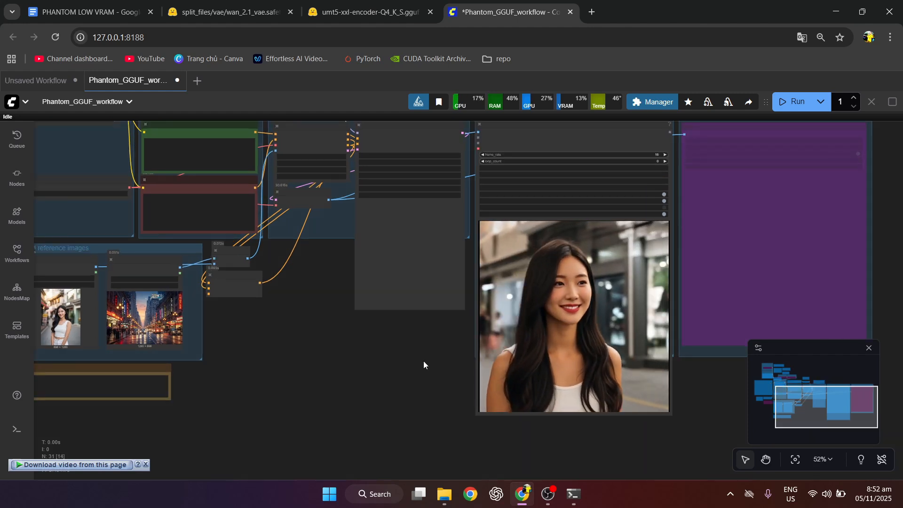
left_click_drag(407, 347, 498, 414)
left_click_drag(408, 377, 345, 373)
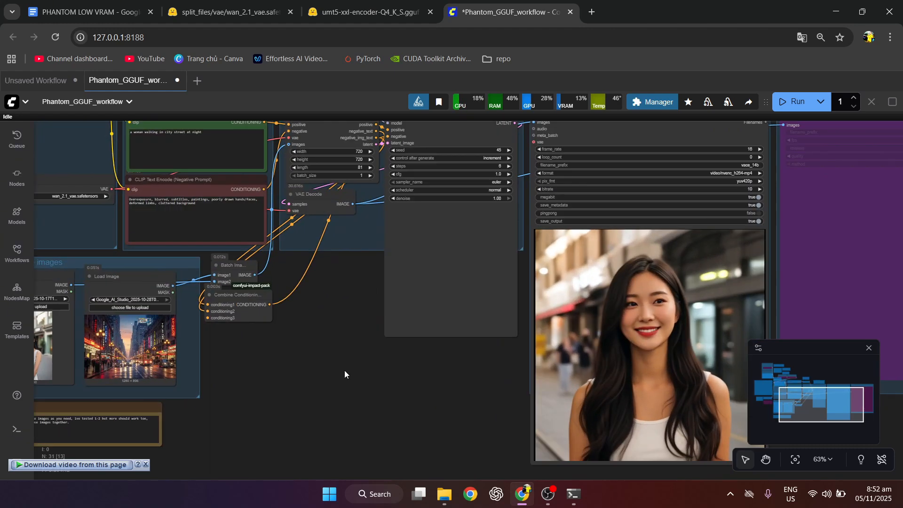
scroll(345, 373, "up", 2)
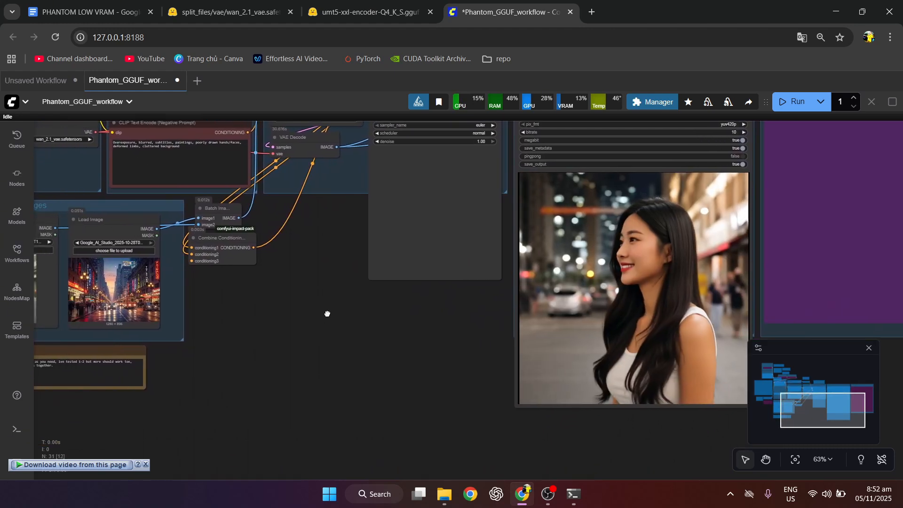